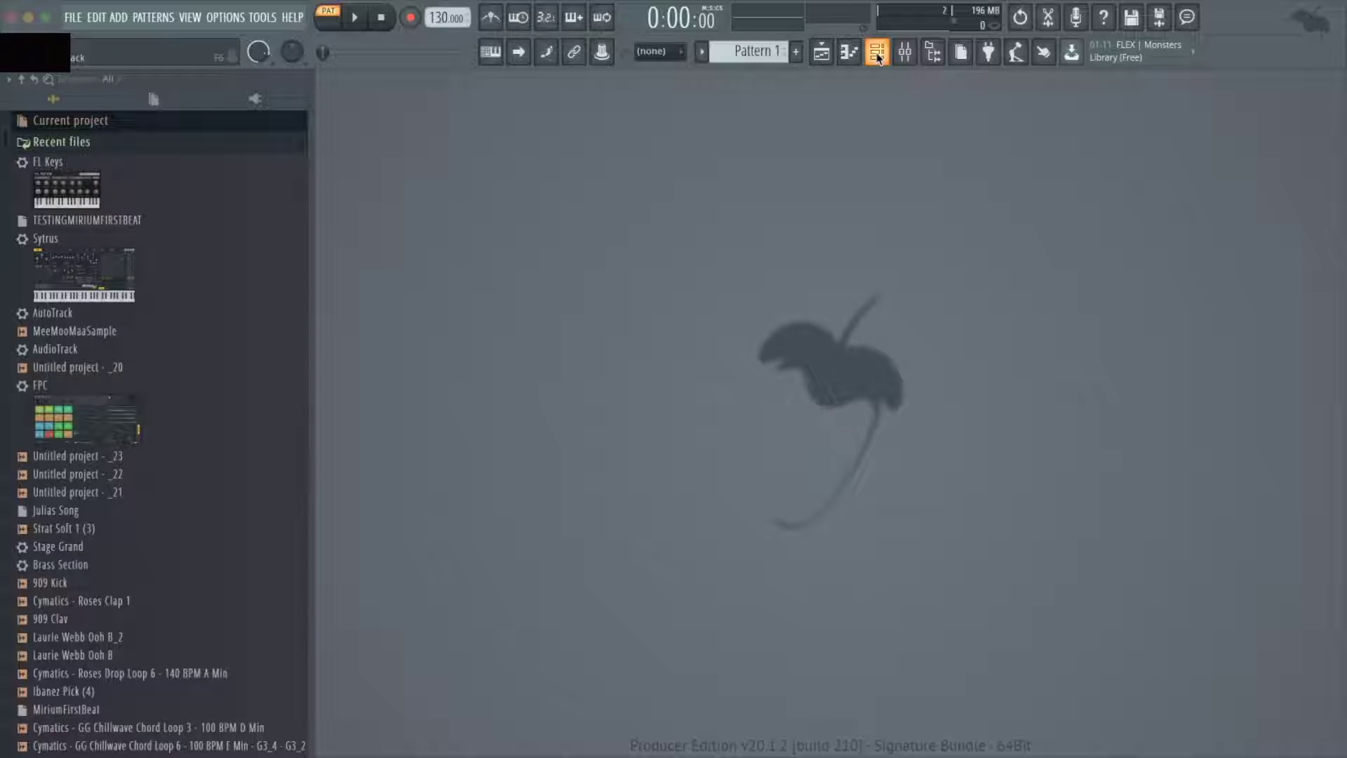
# Show the channel rack and select the Kick channel in it
pyautogui.click(877, 56)
pyautogui.click(877, 56)
pyautogui.click(876, 56)
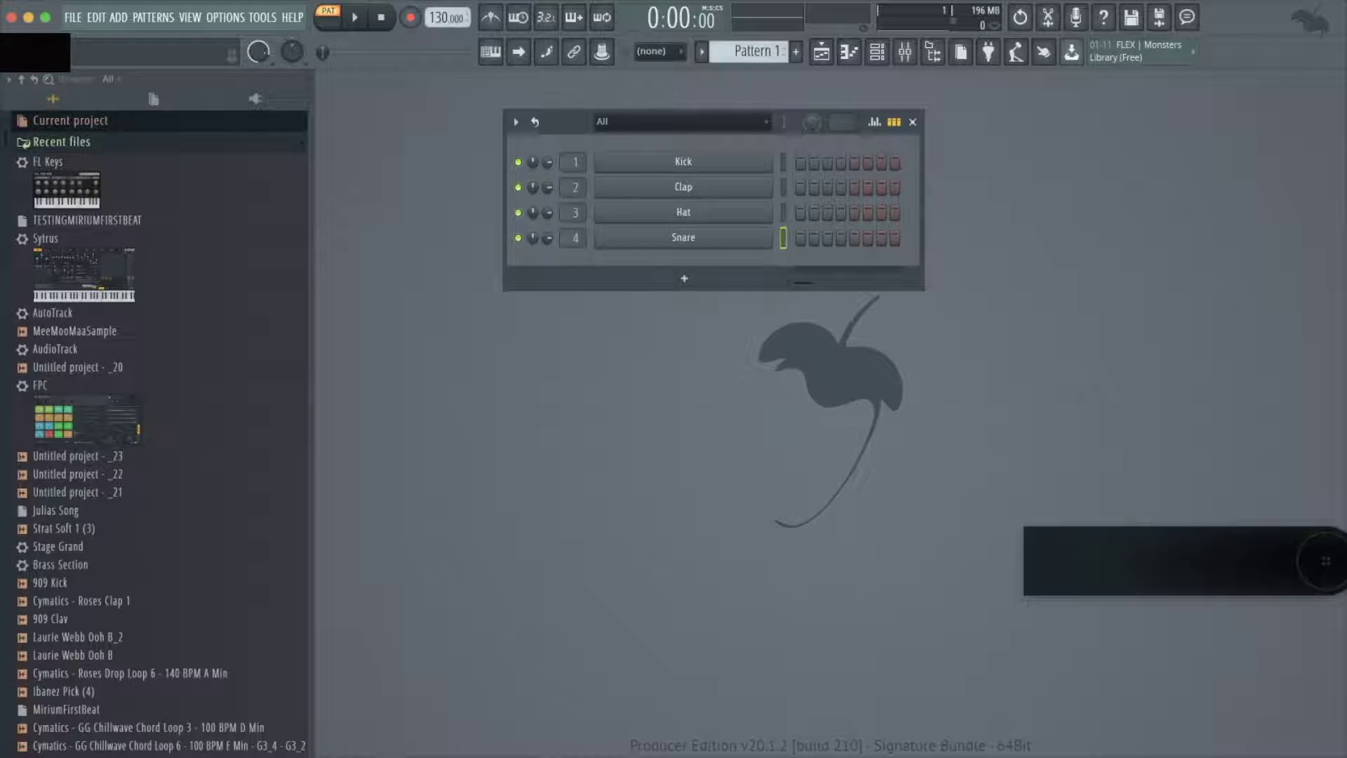
pyautogui.click(744, 174)
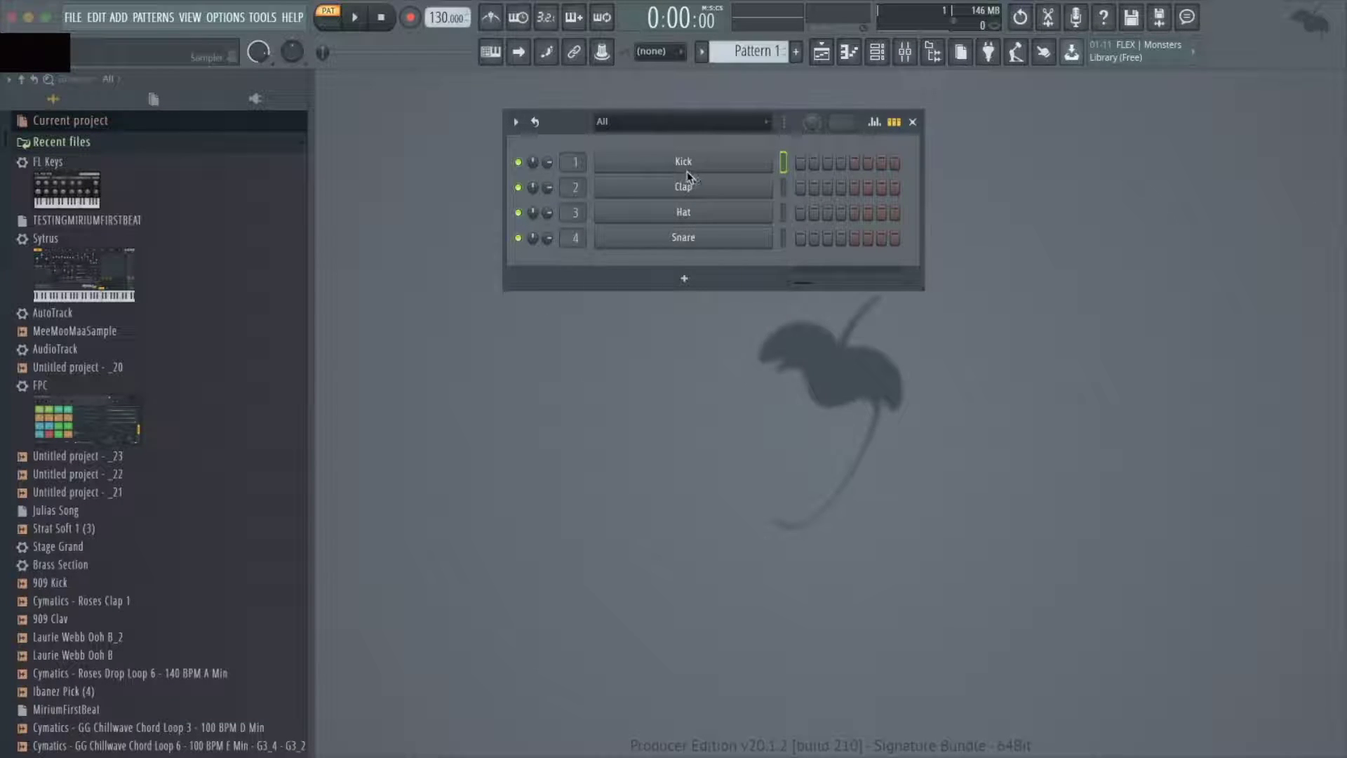
# Mute and unmute the Kick channel, and open its sampler settings to examine the waveform before closing them
pyautogui.click(518, 162)
pyautogui.click(518, 163)
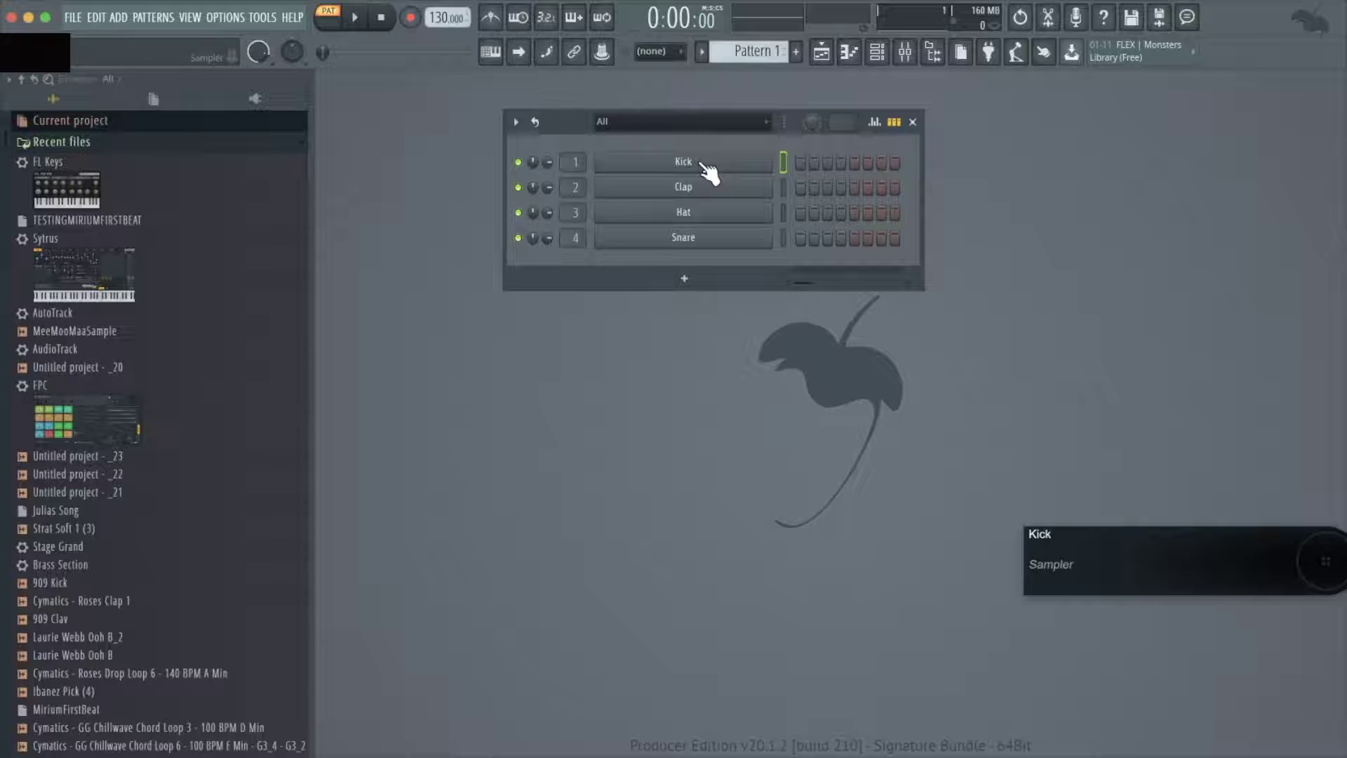
pyautogui.click(703, 164)
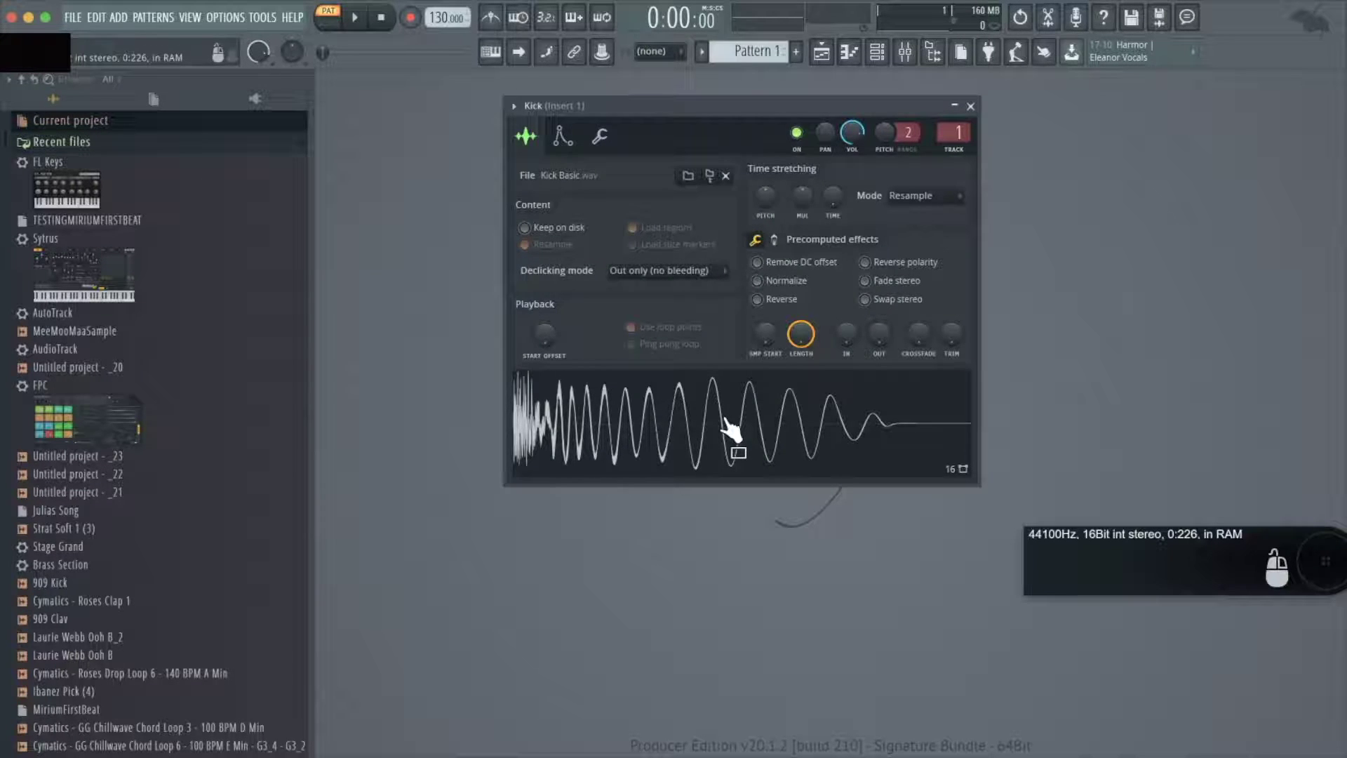
pyautogui.click(970, 106)
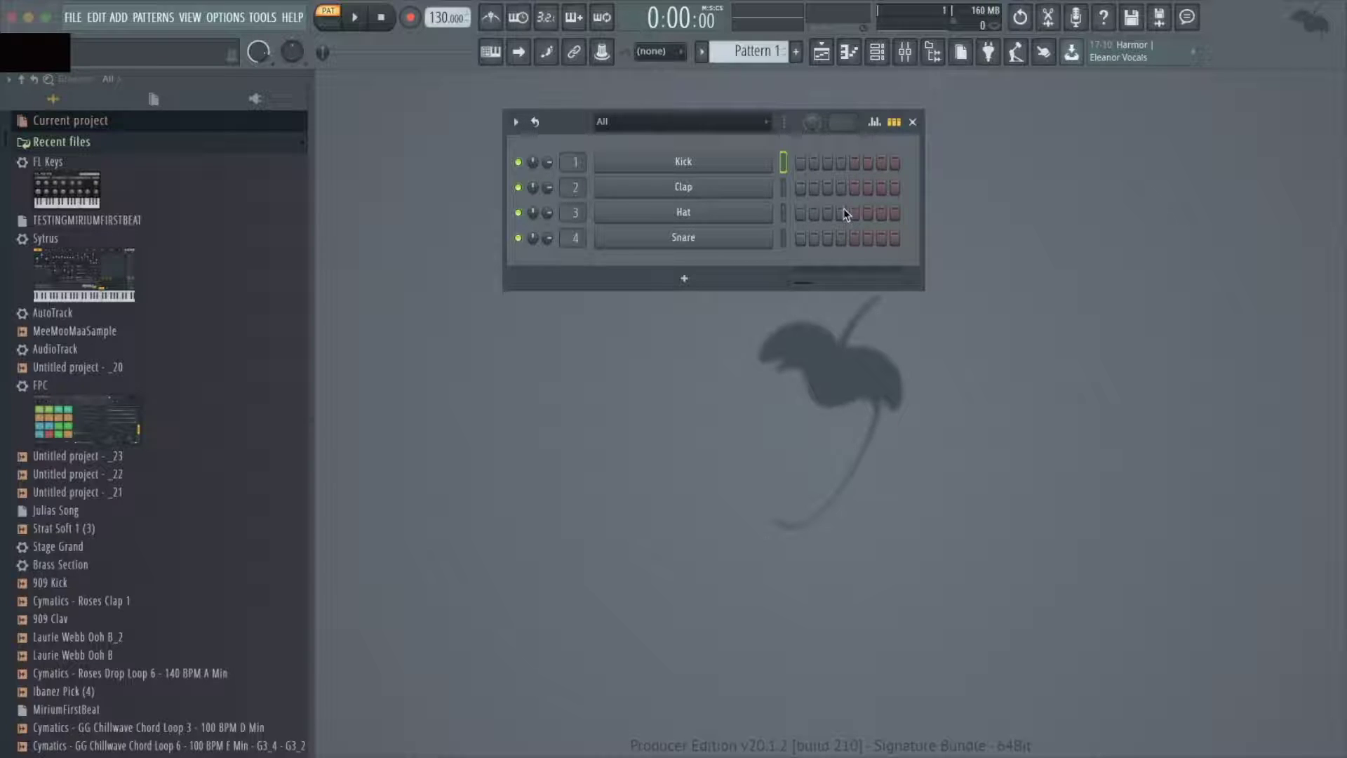
# Activate steps 2, 4, 6 and 8 of the Kick channel and view the sequence in the piano roll
pyautogui.click(813, 163)
pyautogui.click(841, 163)
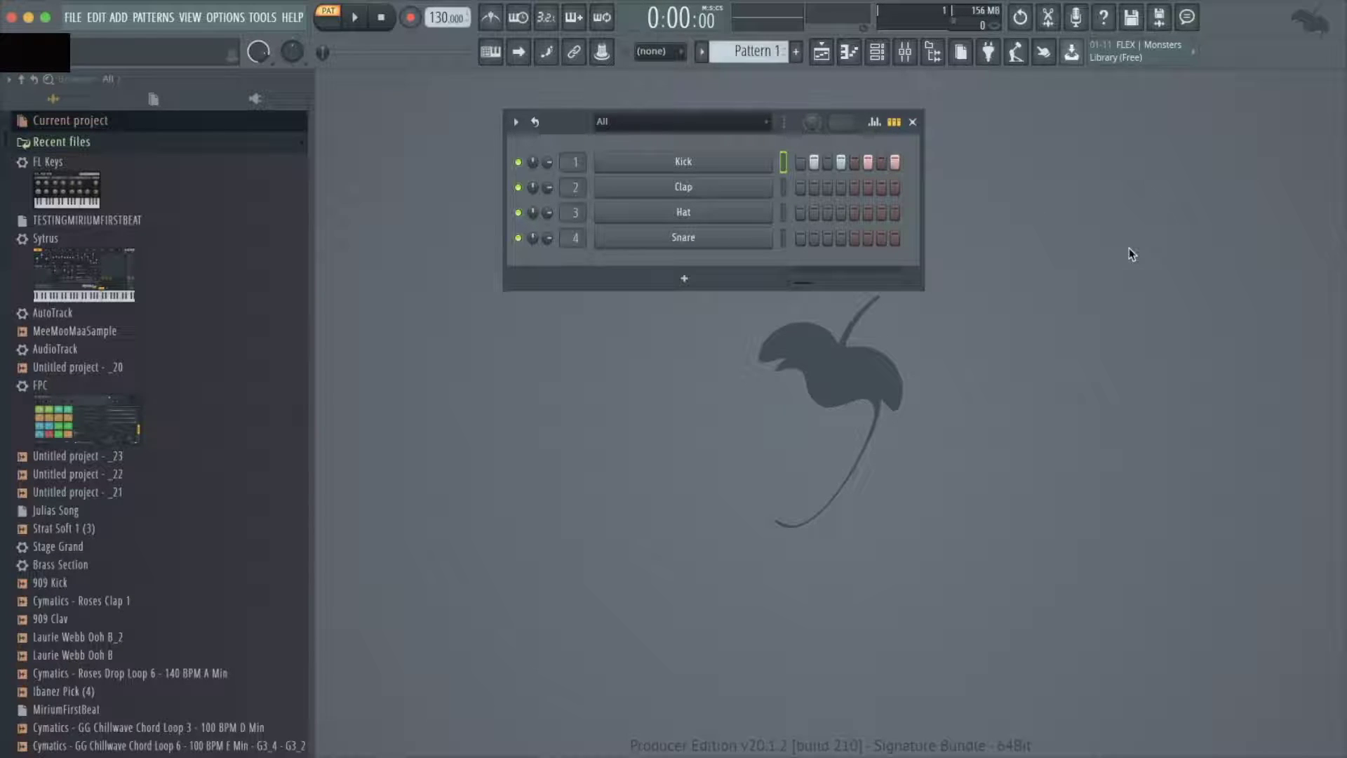
pyautogui.click(850, 53)
pyautogui.click(850, 53)
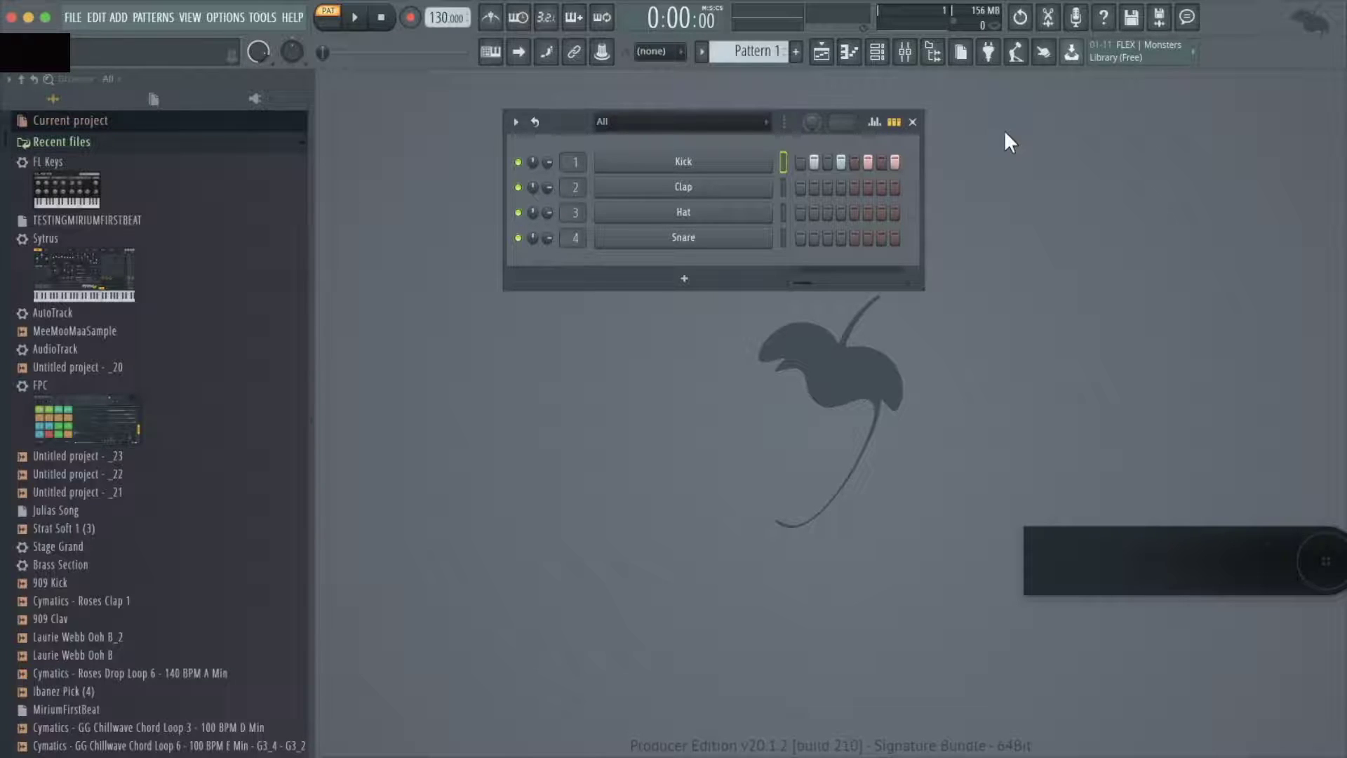
pyautogui.press('F7')
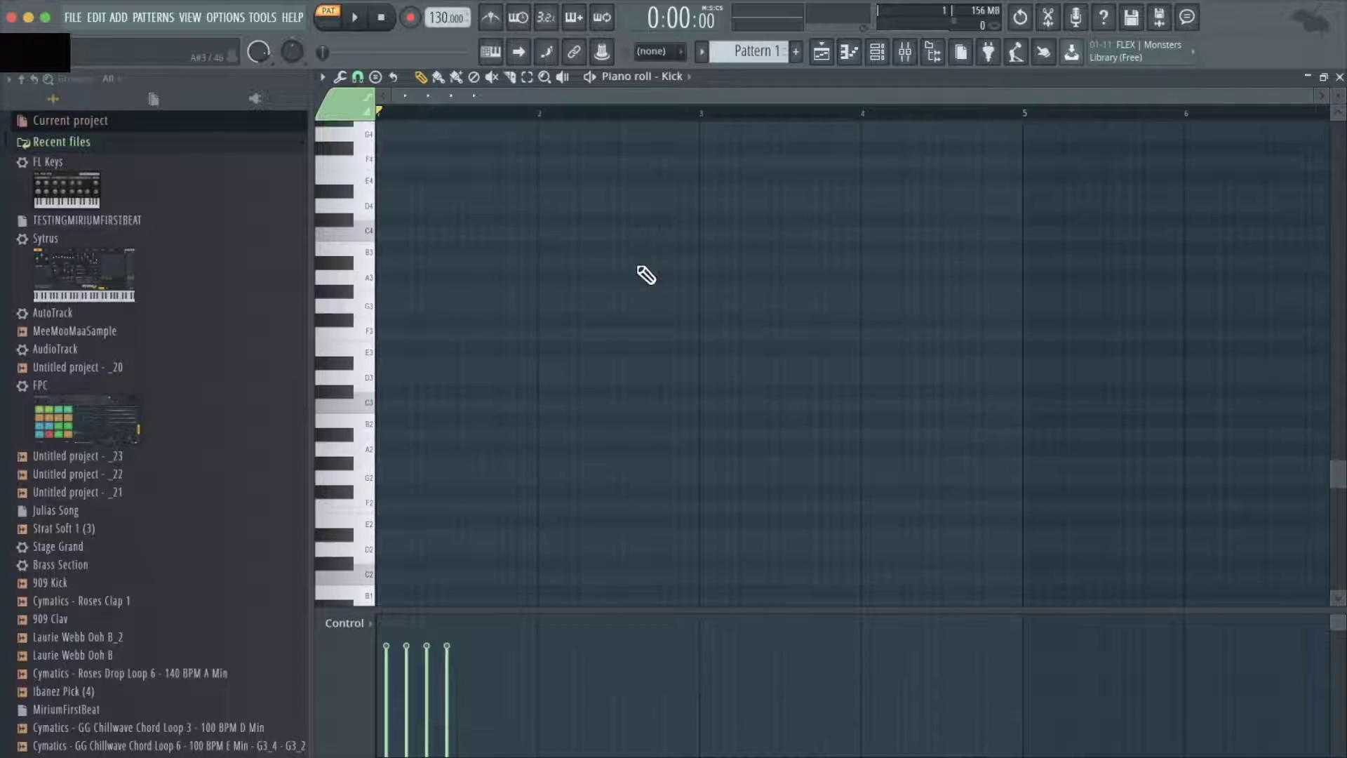
# Place a short D4 note midway through bar 2 in the Kick piano roll
pyautogui.scroll(2, 684, 334)
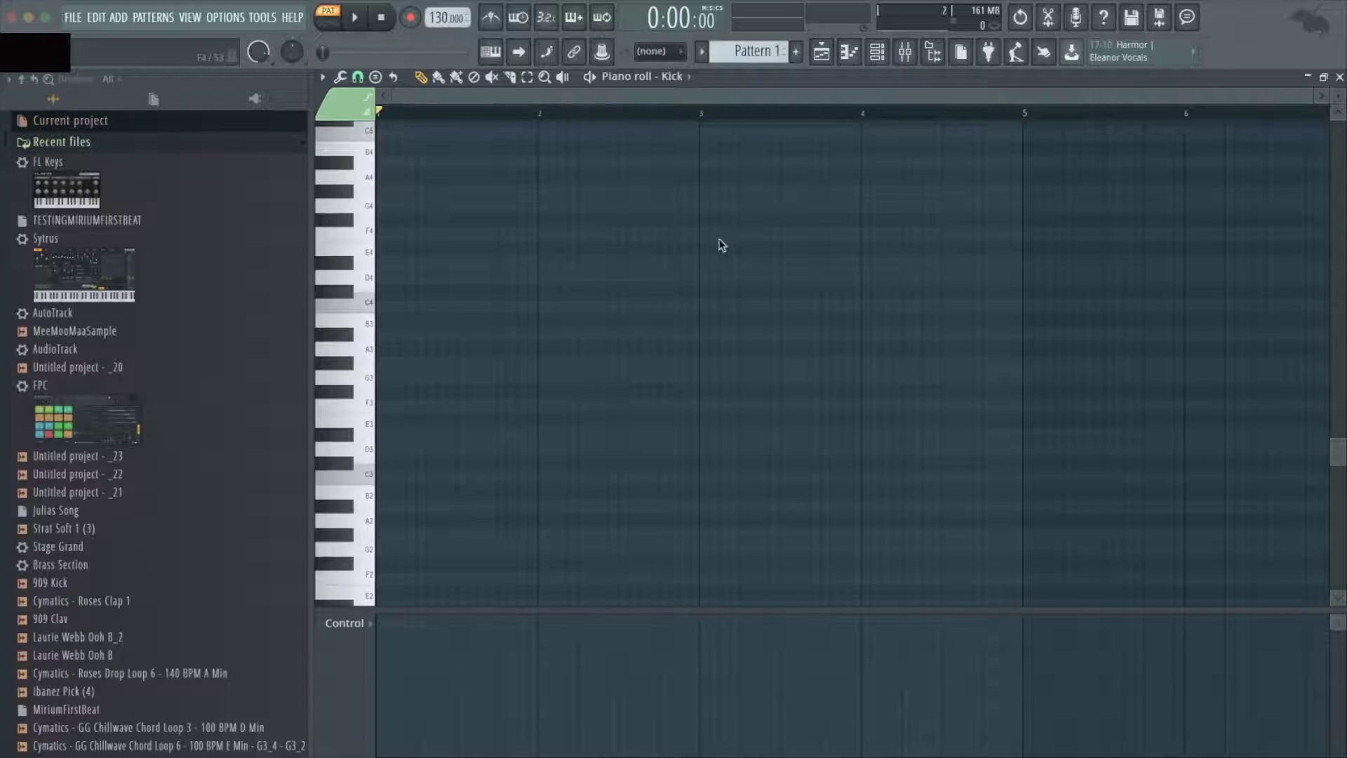
pyautogui.click(620, 276)
pyautogui.moveTo(620, 276)
pyautogui.mouseDown()
pyautogui.moveTo(623, 379)
pyautogui.moveTo(621, 266)
pyautogui.mouseUp()
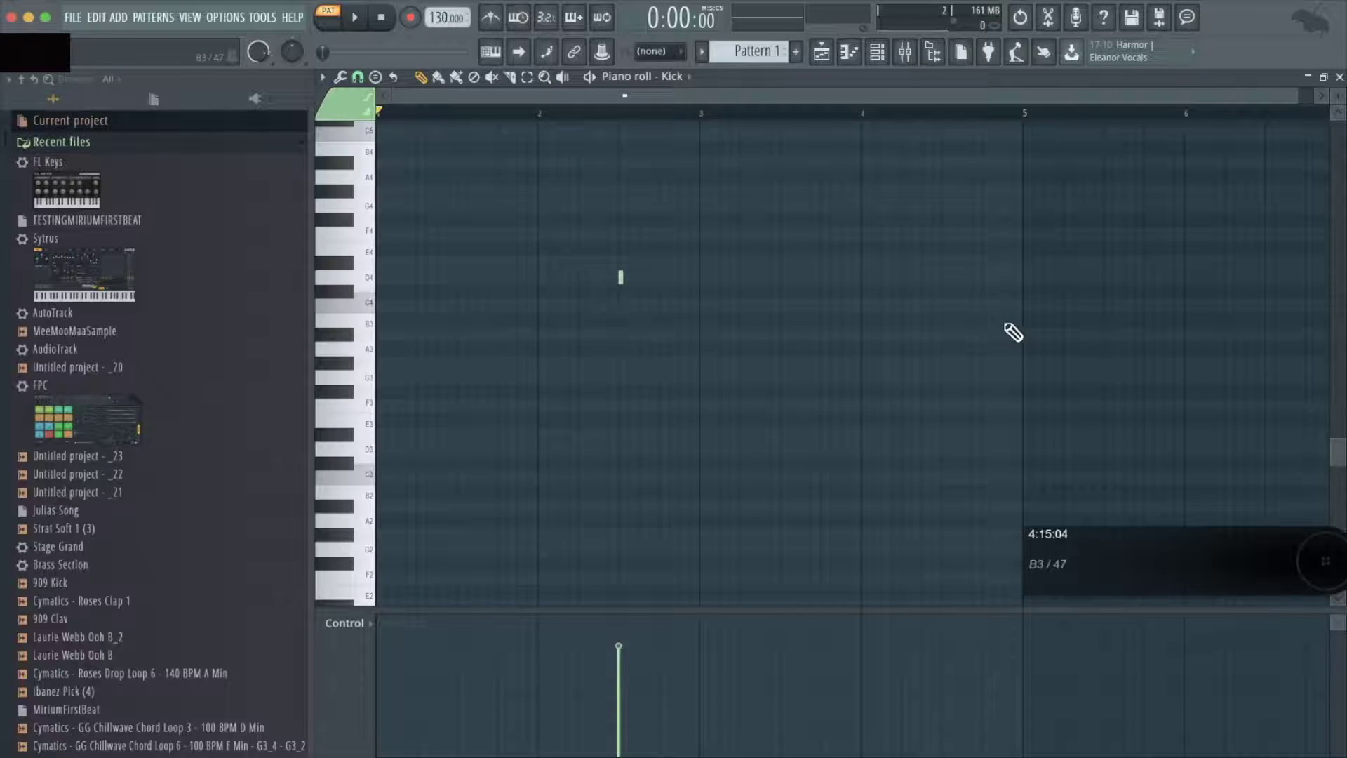
# Delete the D4 note in bar 2 and close the Kick piano roll
pyautogui.scroll(-3, 1013, 331)
pyautogui.hscroll(5, 1013, 332)
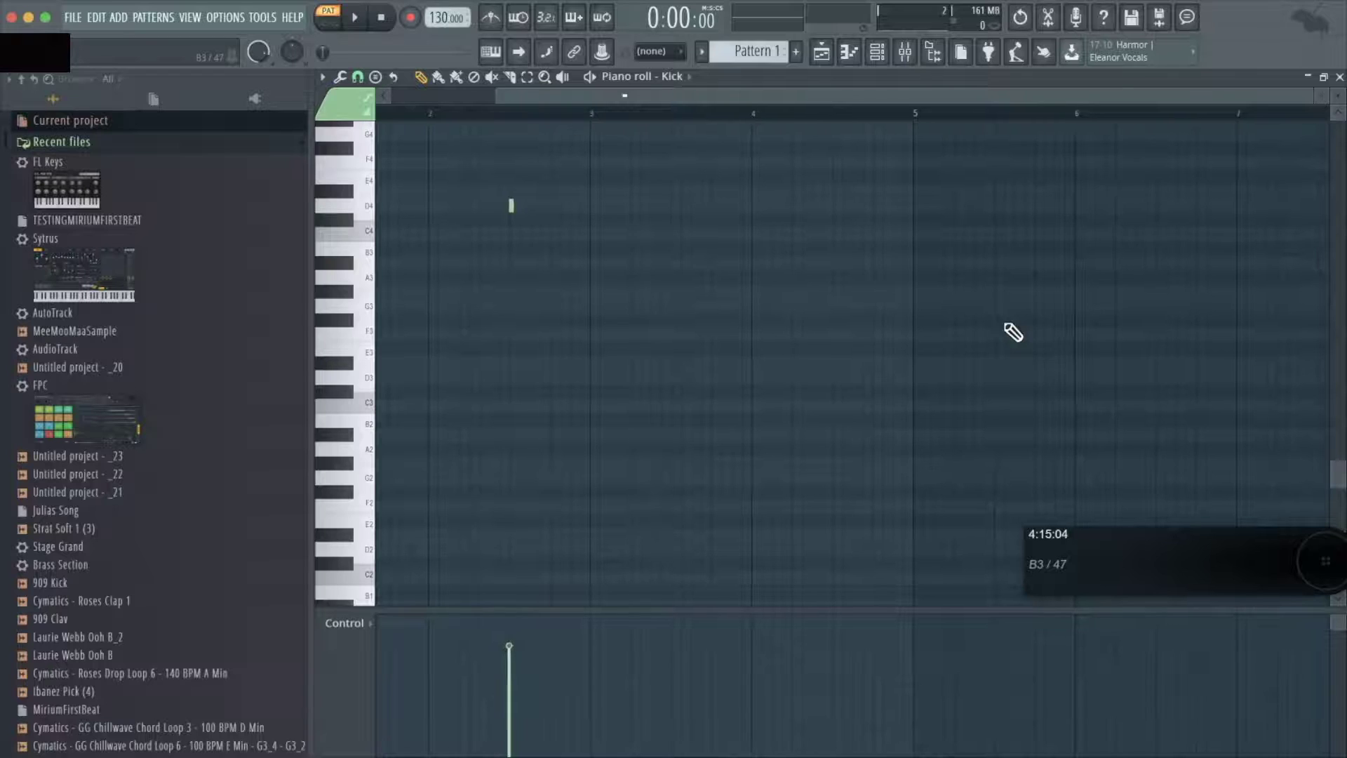
pyautogui.scroll(-1, 1013, 332)
pyautogui.hscroll(4, 1012, 332)
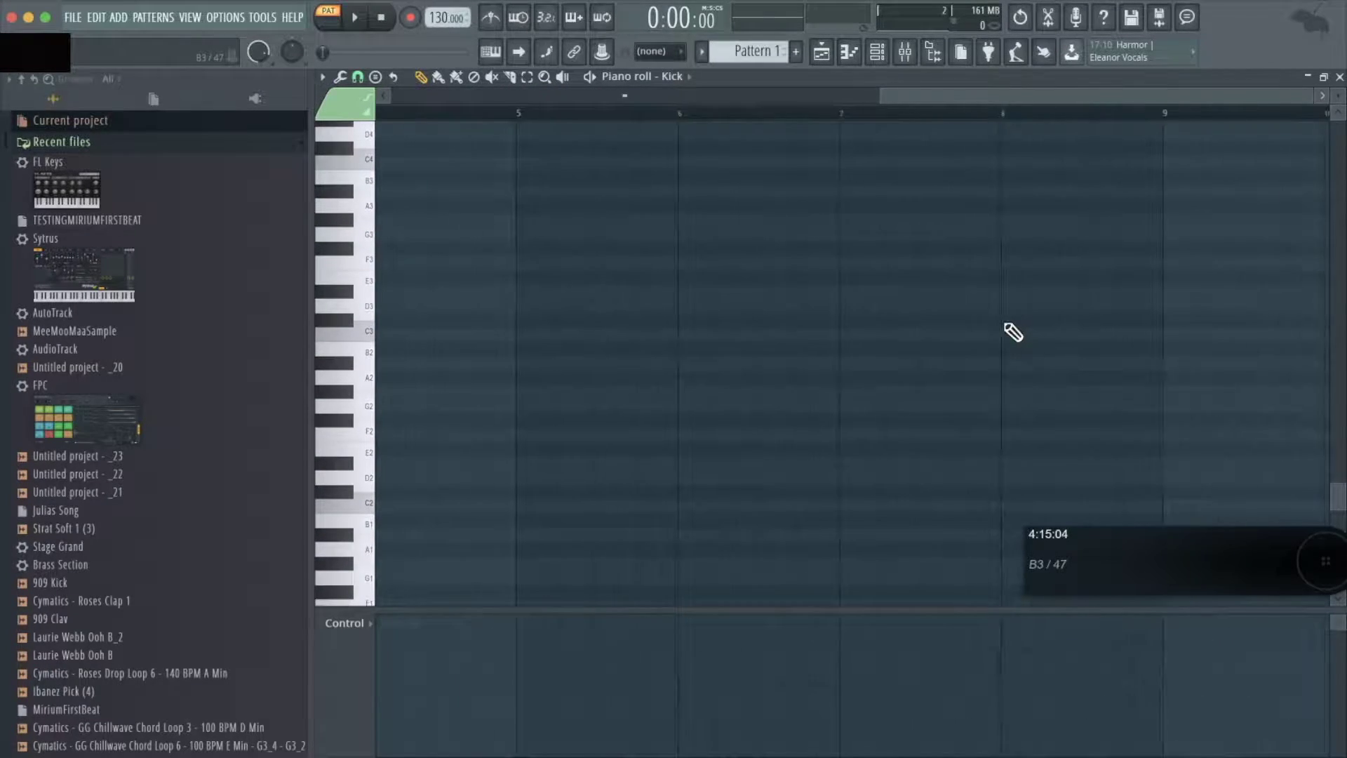
pyautogui.hscroll(-5, 1013, 332)
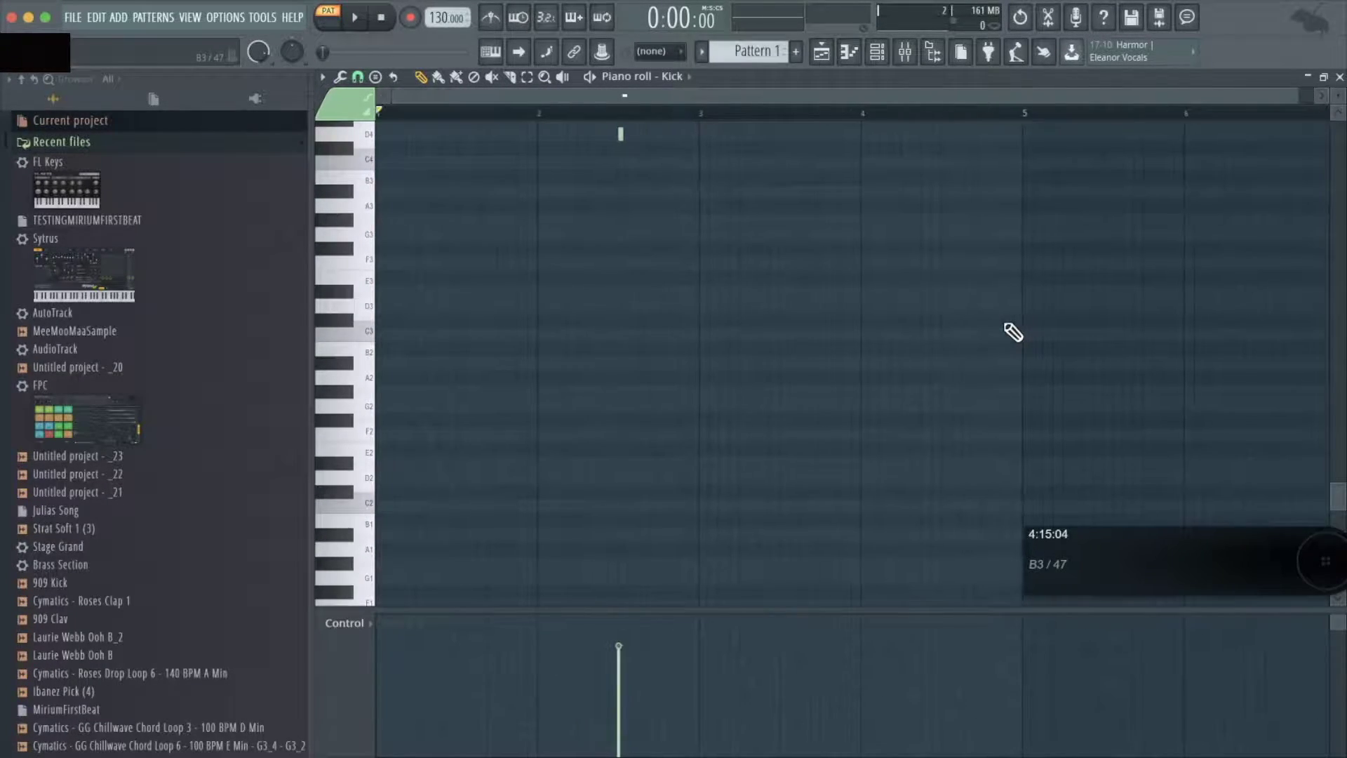
pyautogui.scroll(3, 813, 317)
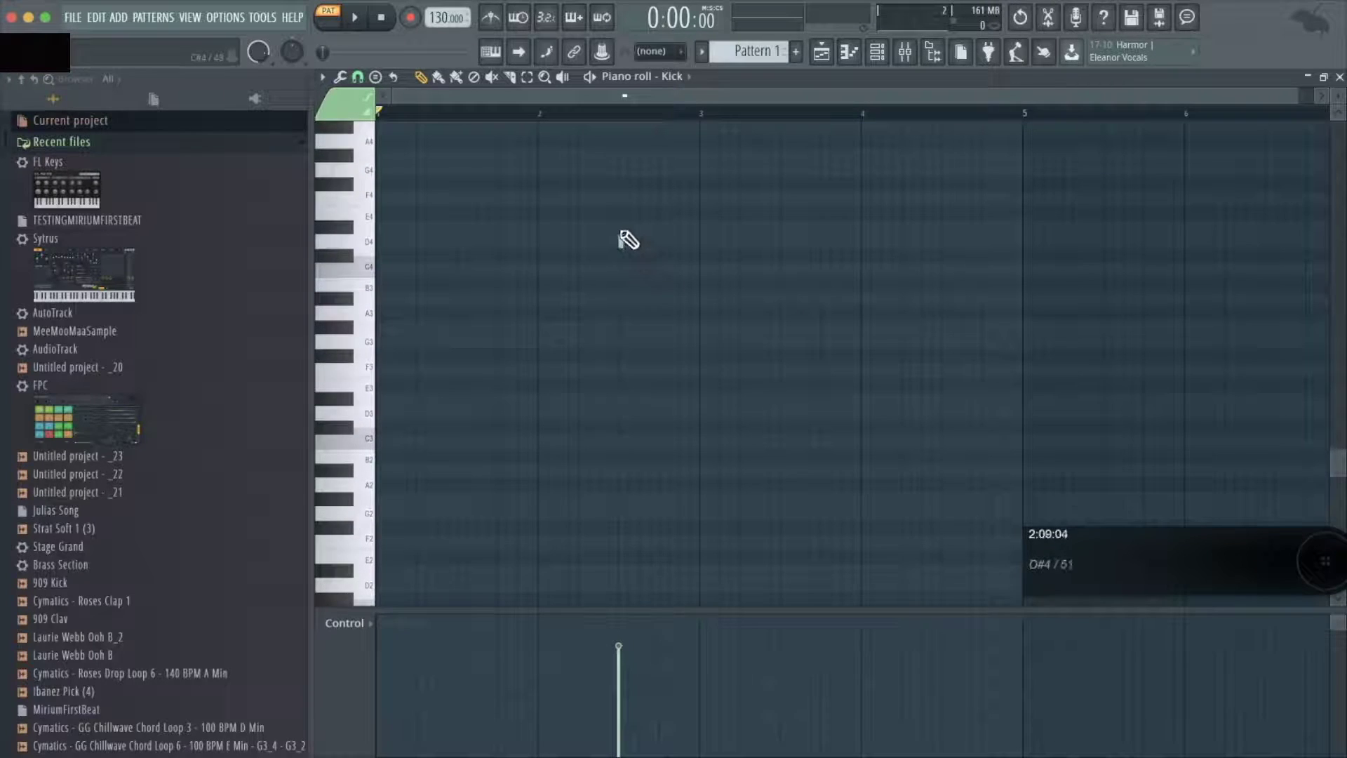
pyautogui.rightClick(621, 242)
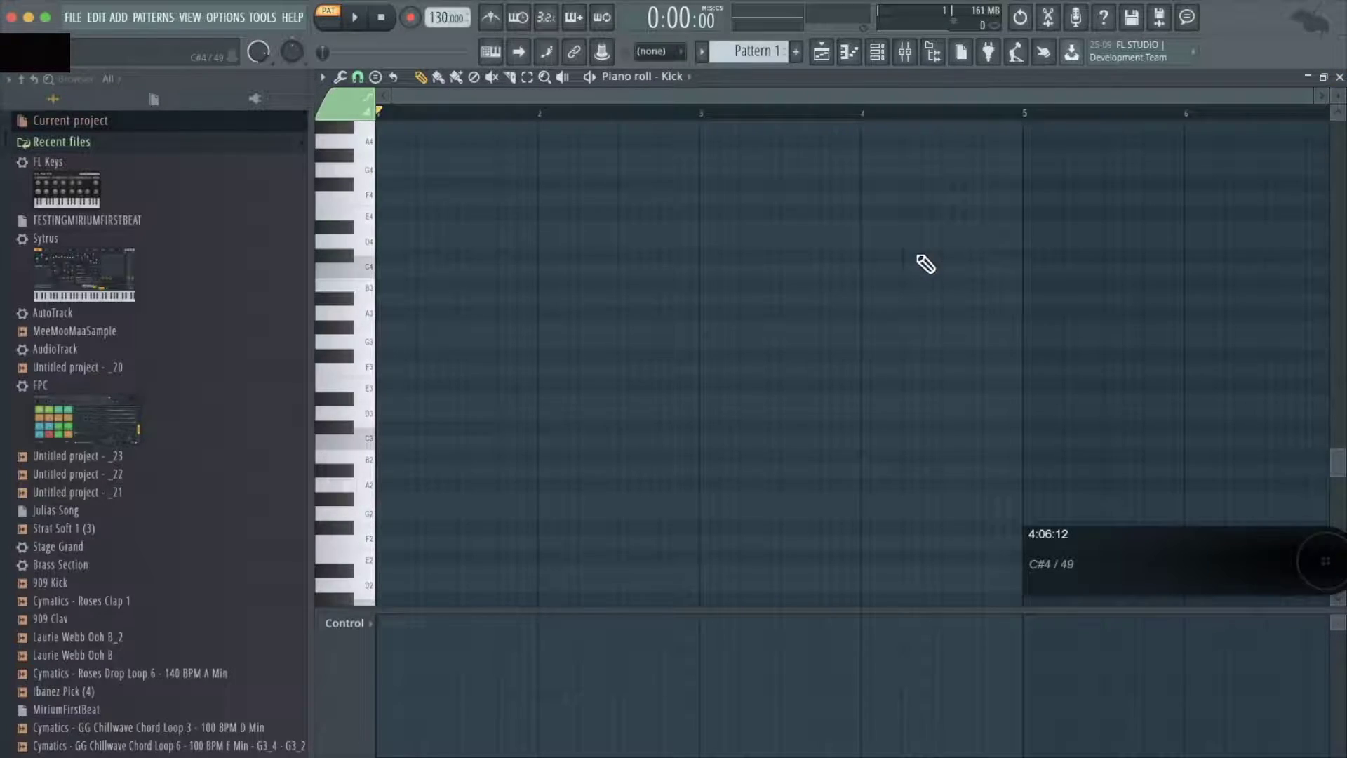
pyautogui.press('Escape')
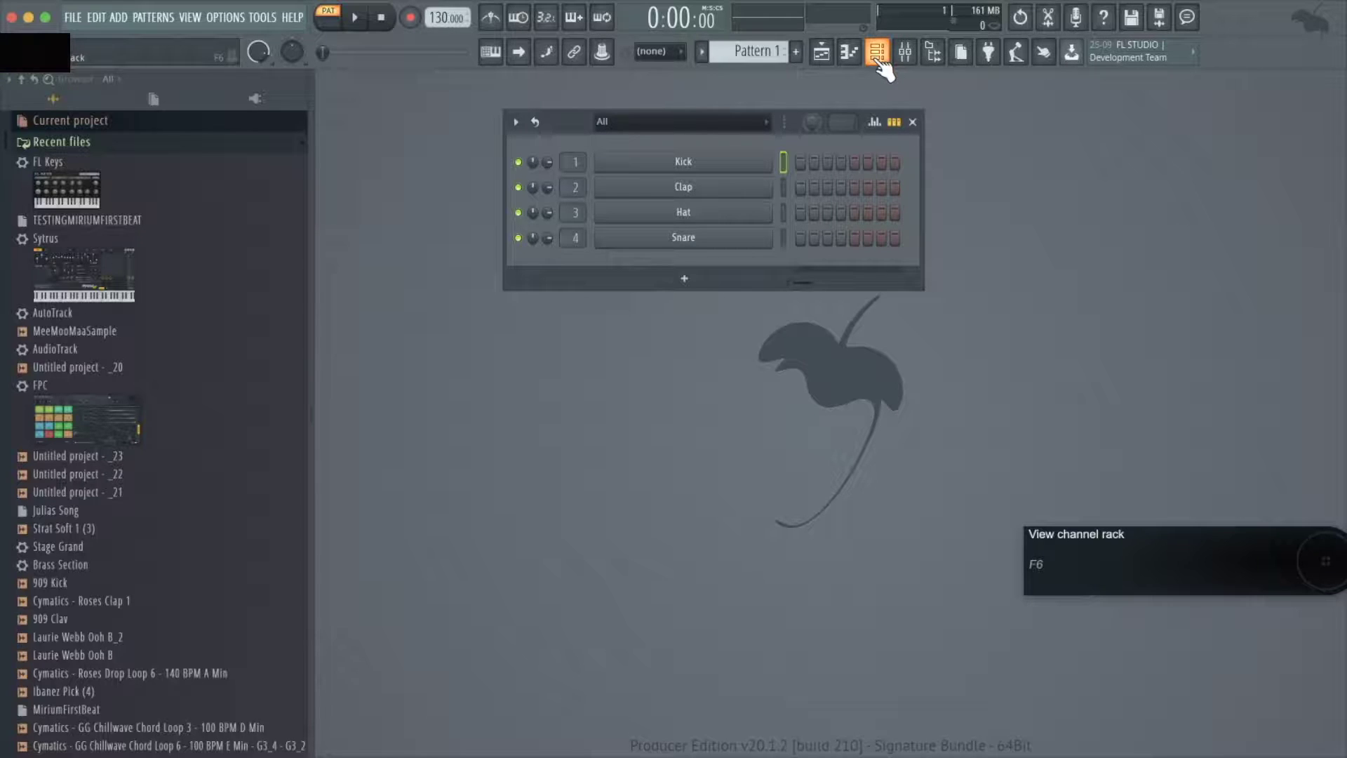
# Maximize the playlist window, and display the channel rack over it before hiding both
pyautogui.press('F5')
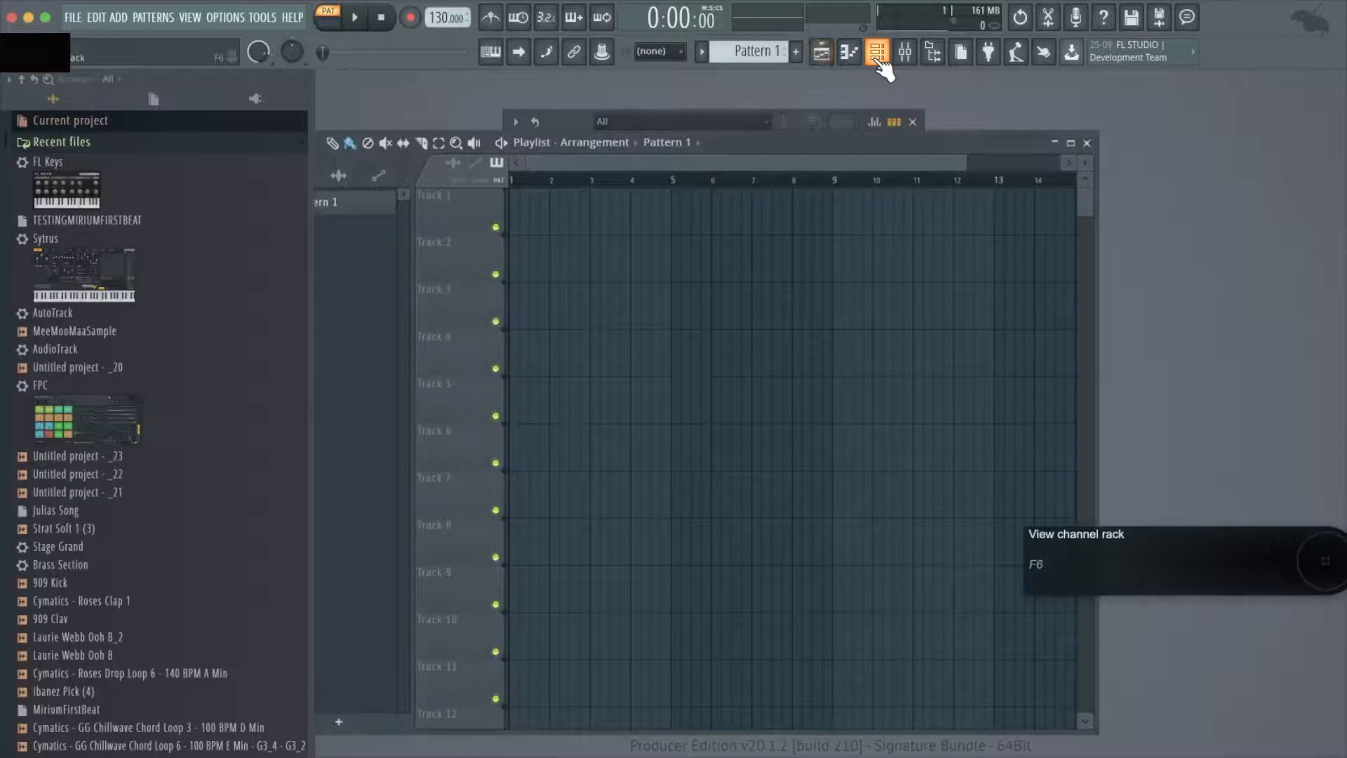
pyautogui.click(1071, 143)
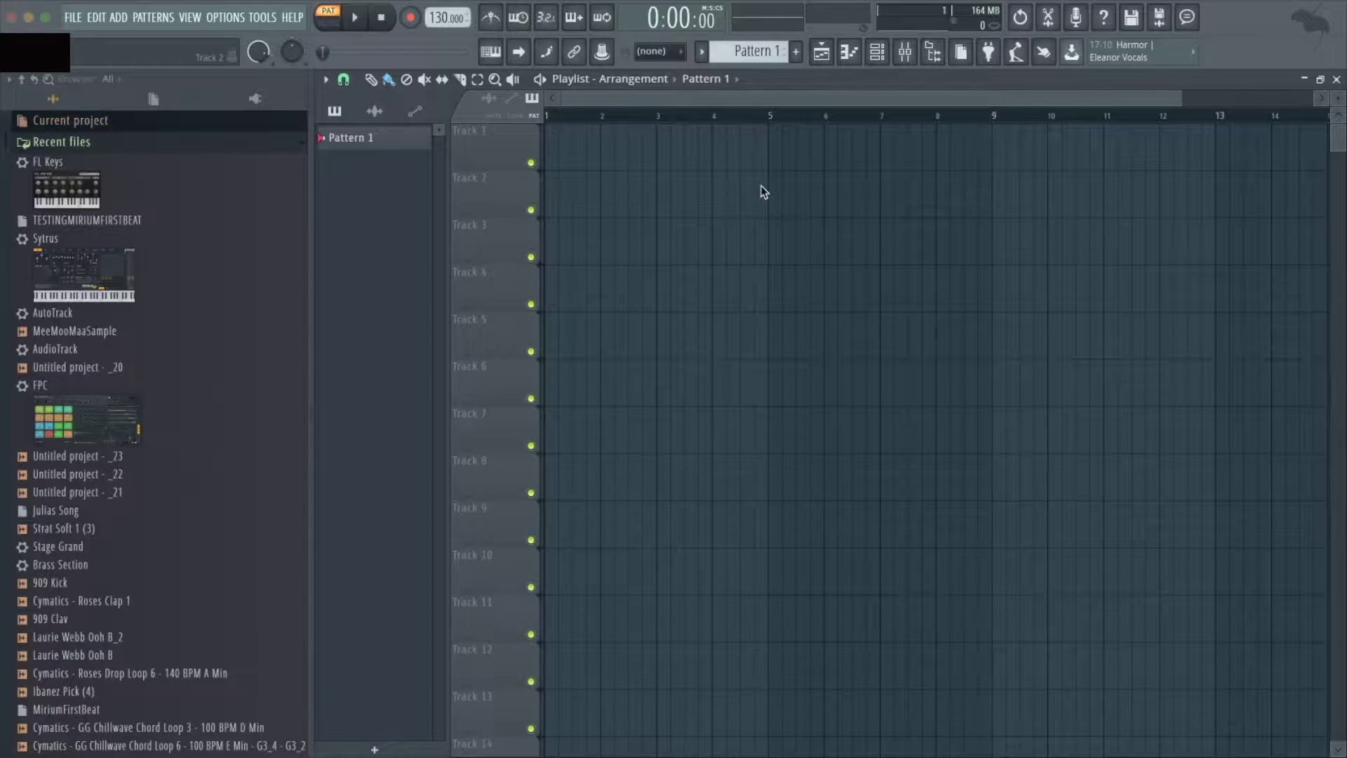
pyautogui.press('F6')
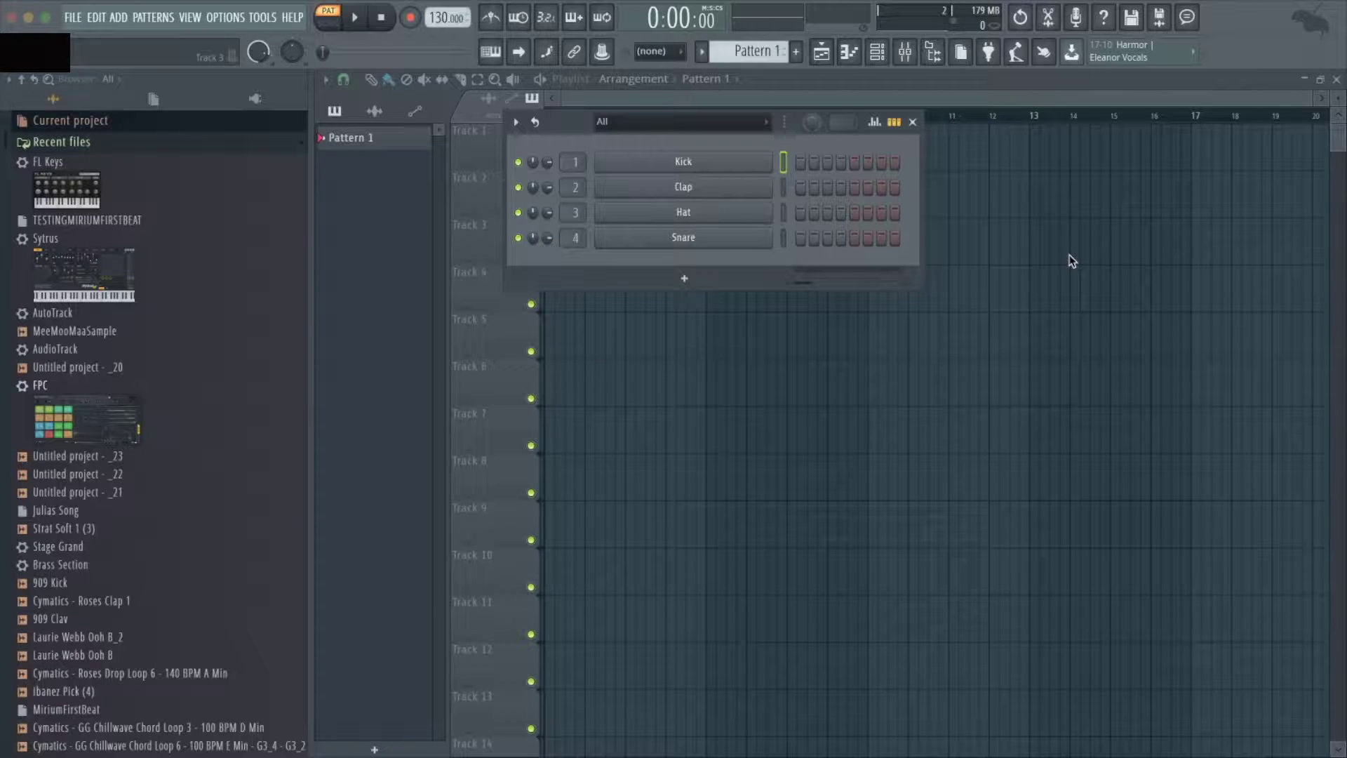
pyautogui.click(876, 59)
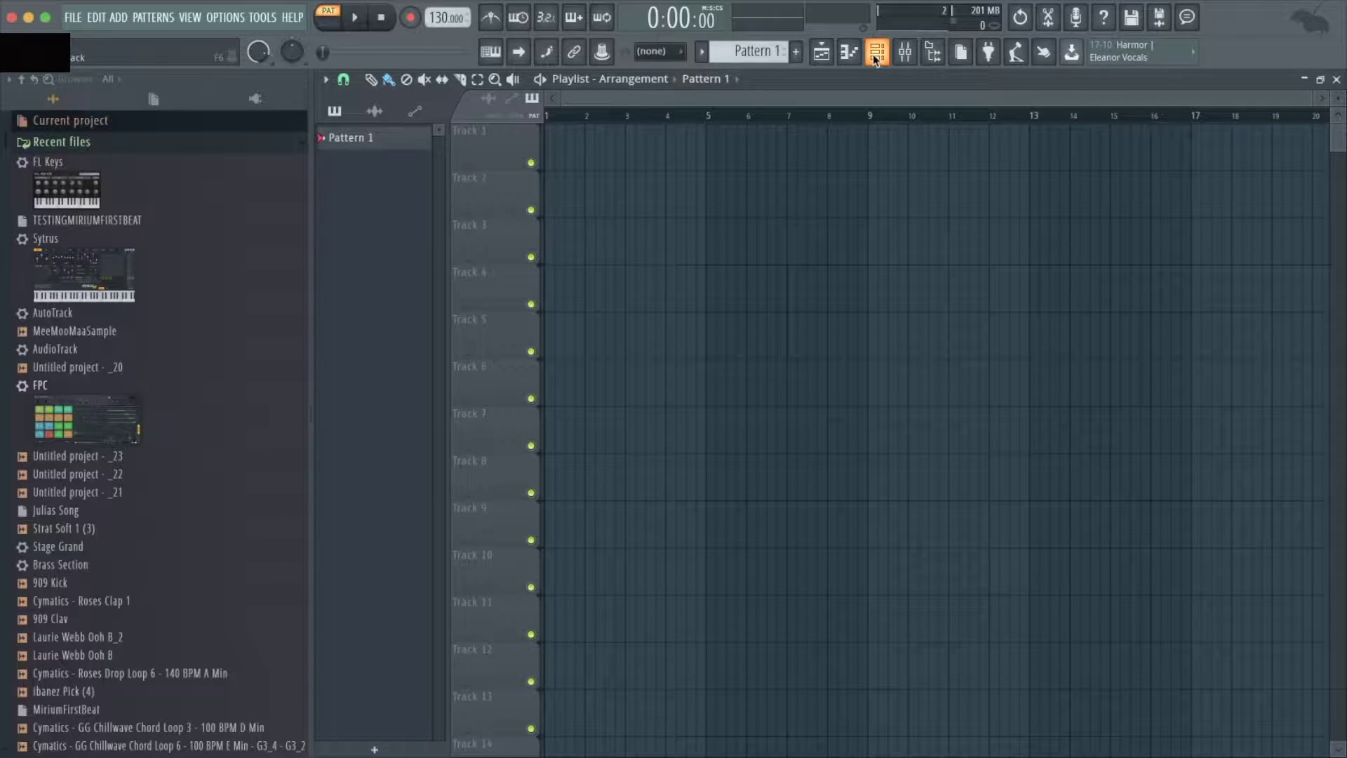
pyautogui.press('F5')
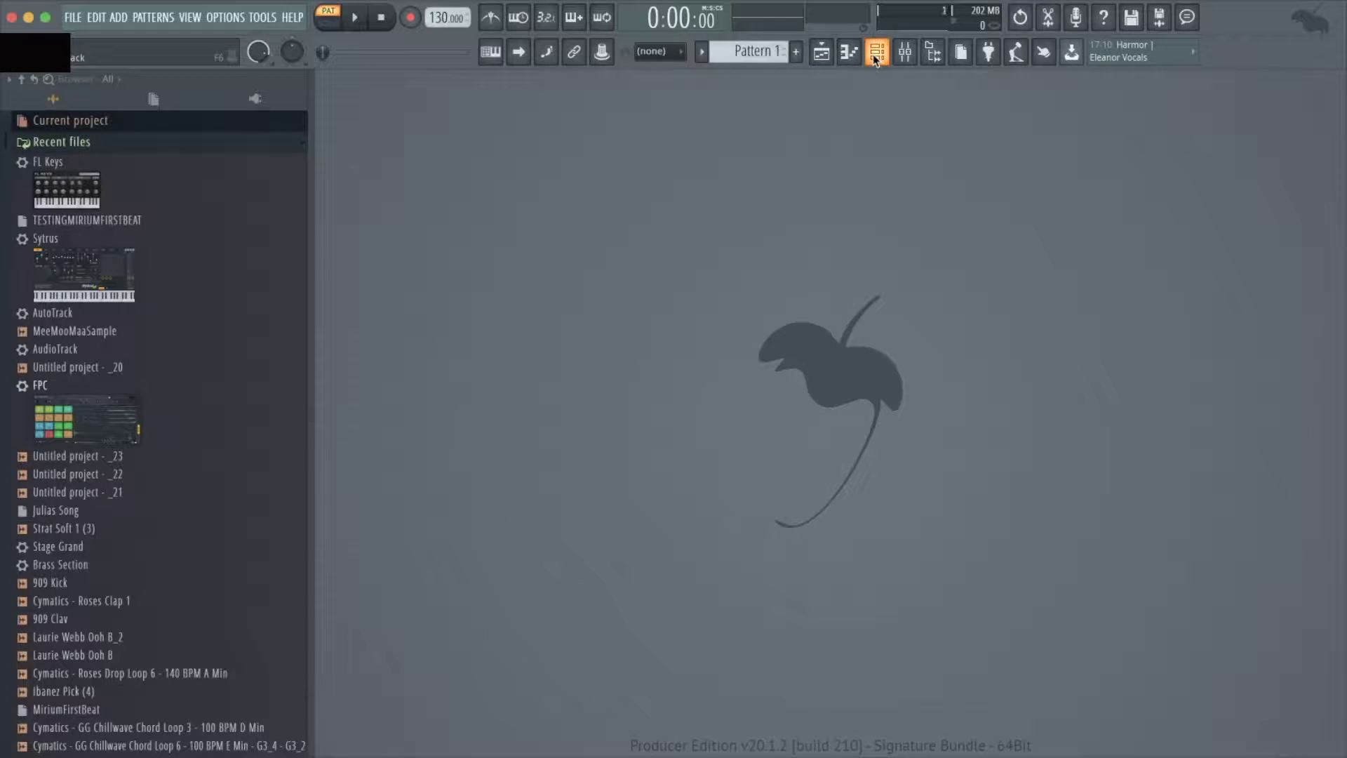
# Open the mixer, and briefly show and hide the playlist and the channel rack above it
pyautogui.press('F9')
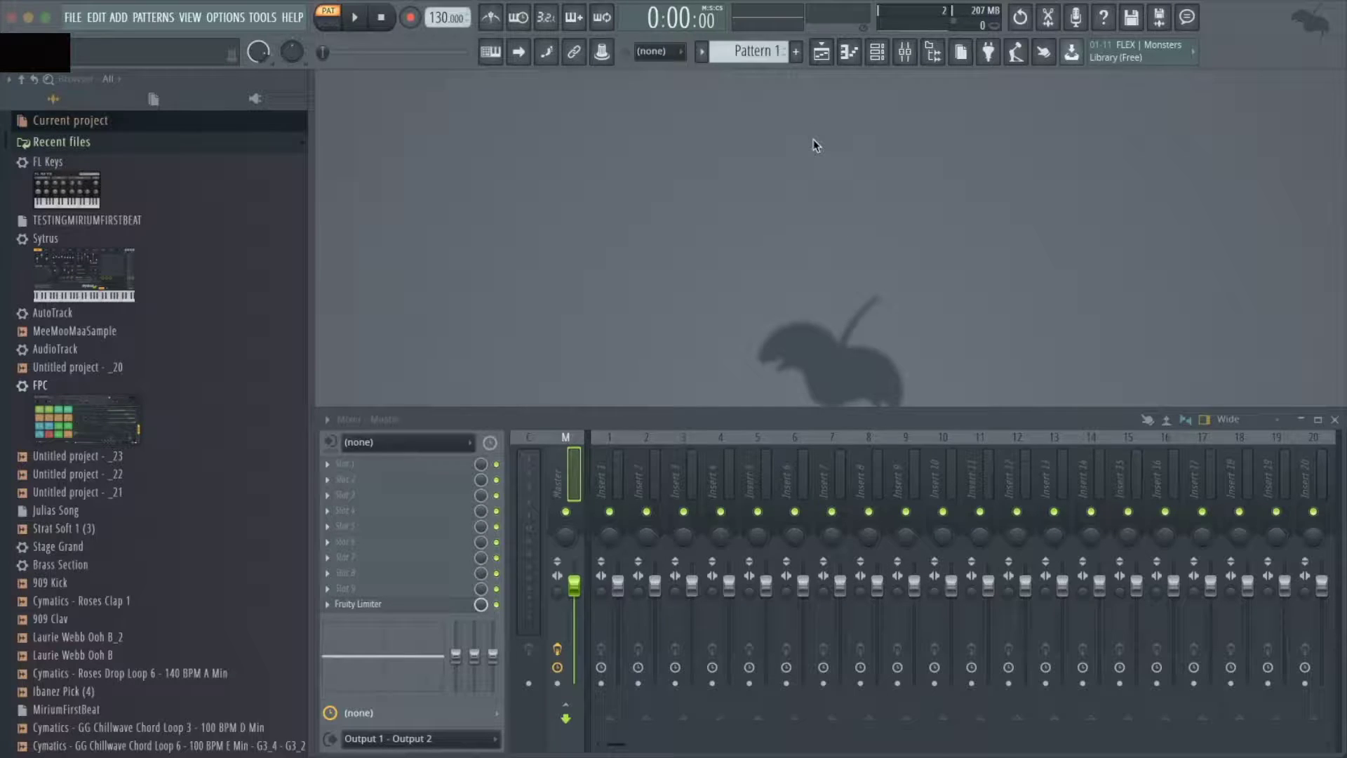
pyautogui.click(822, 51)
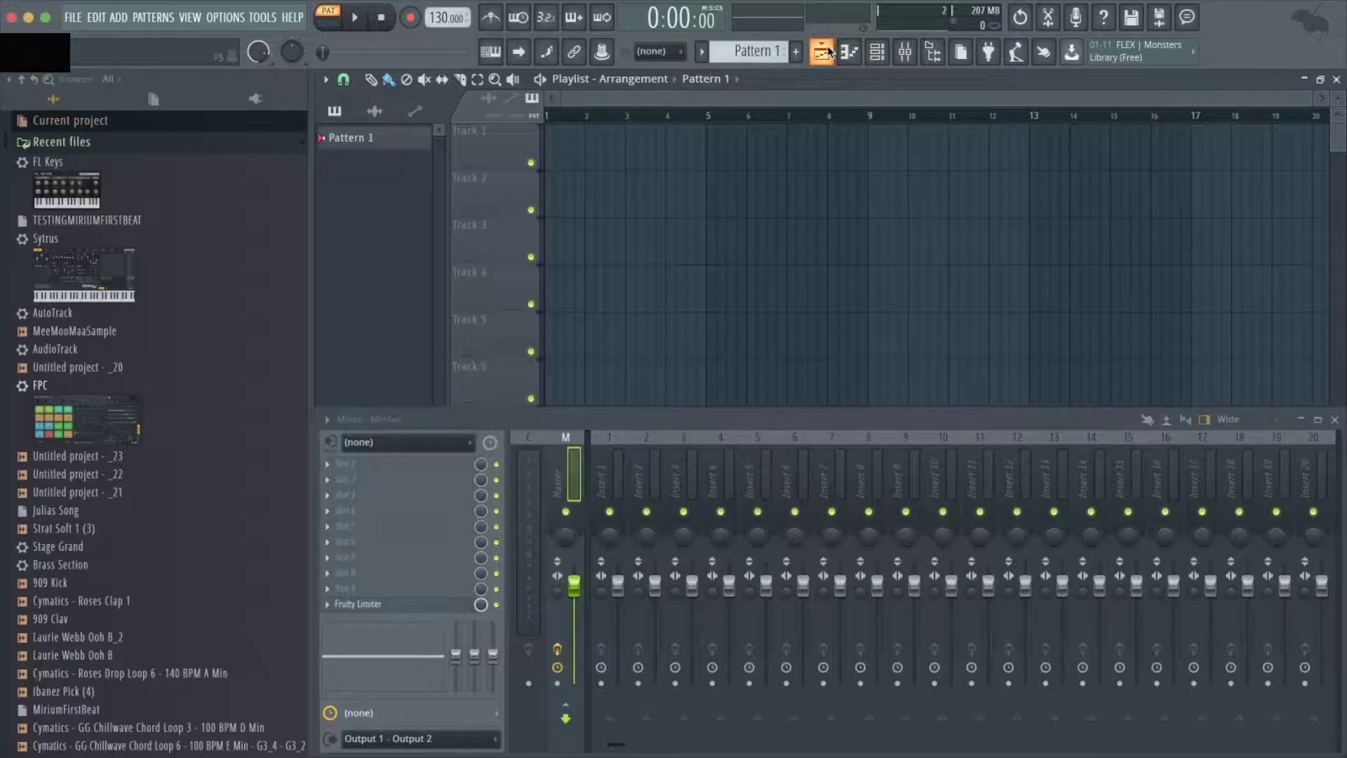
pyautogui.click(828, 52)
pyautogui.click(878, 52)
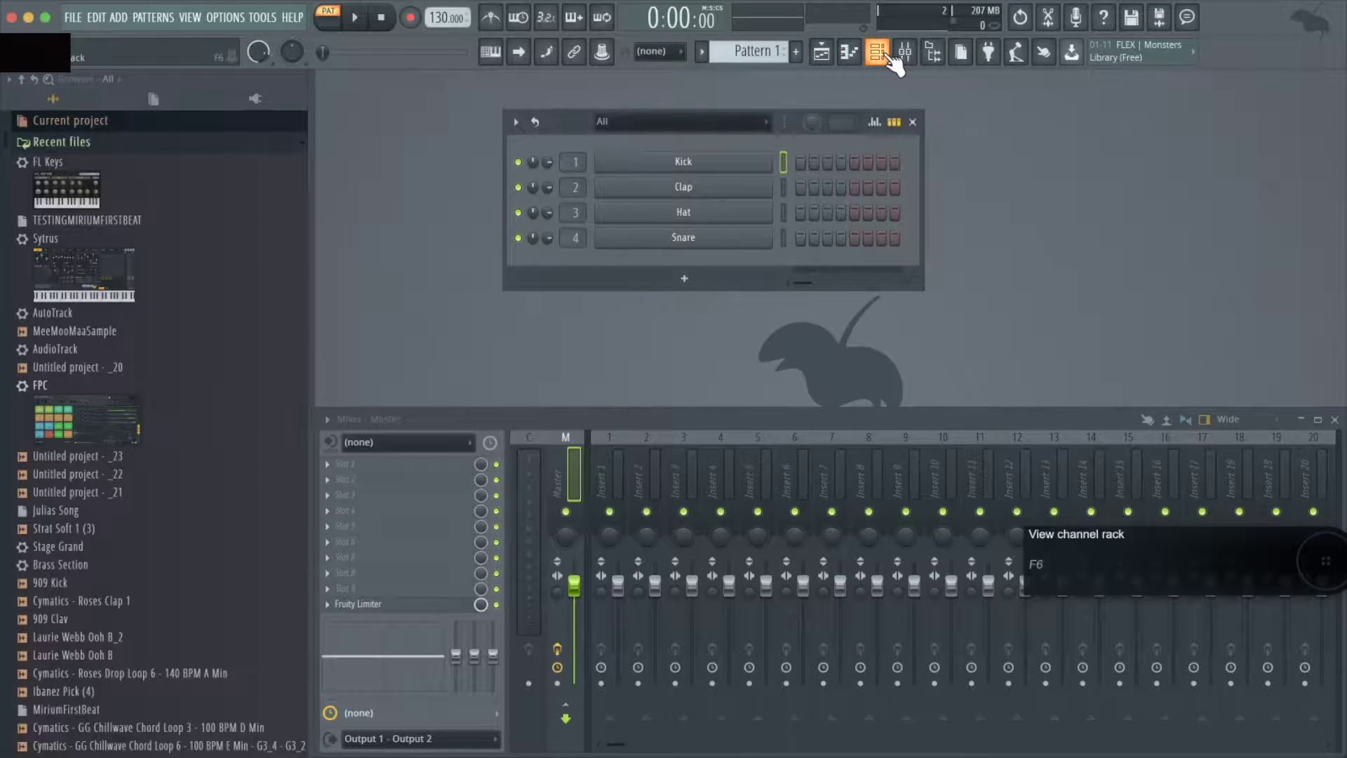
pyautogui.click(887, 56)
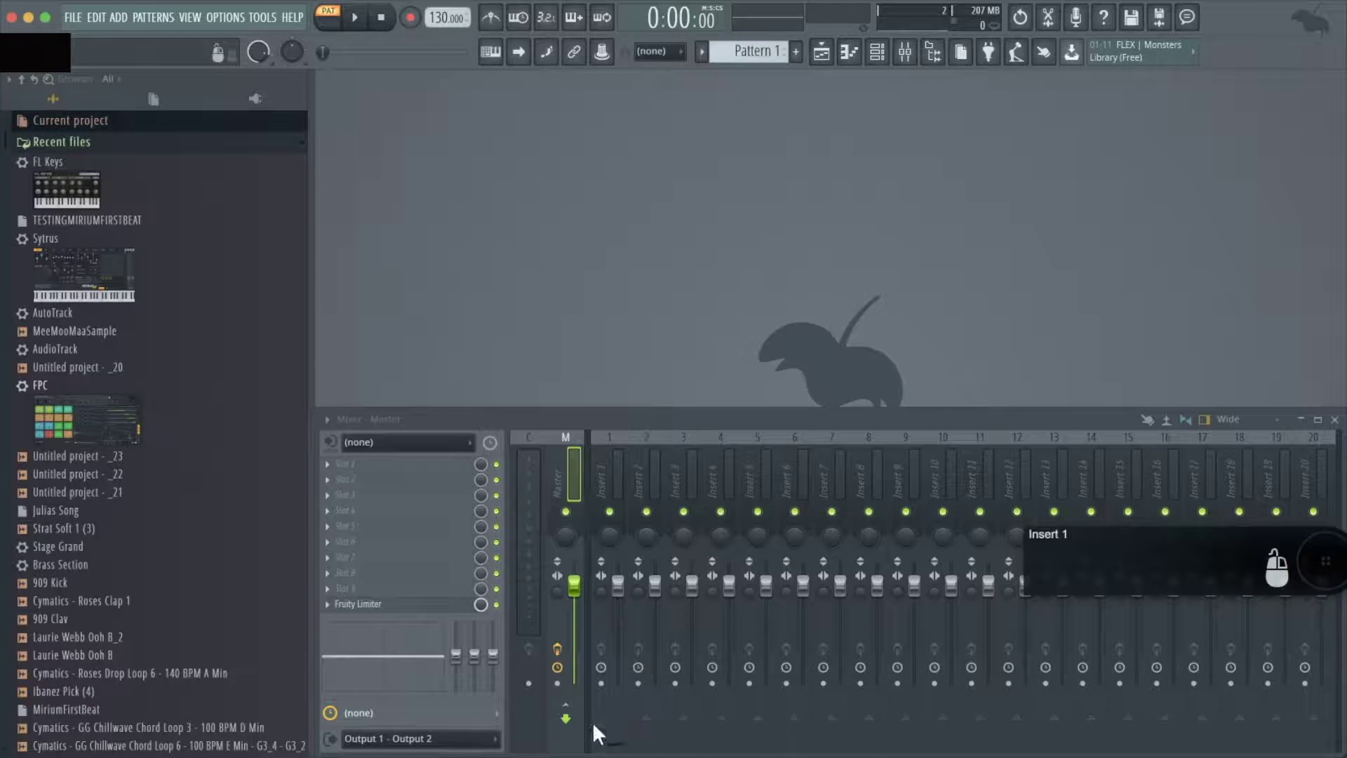
# Select the Insert 7 track in the mixer and close the mixer
pyautogui.click(617, 731)
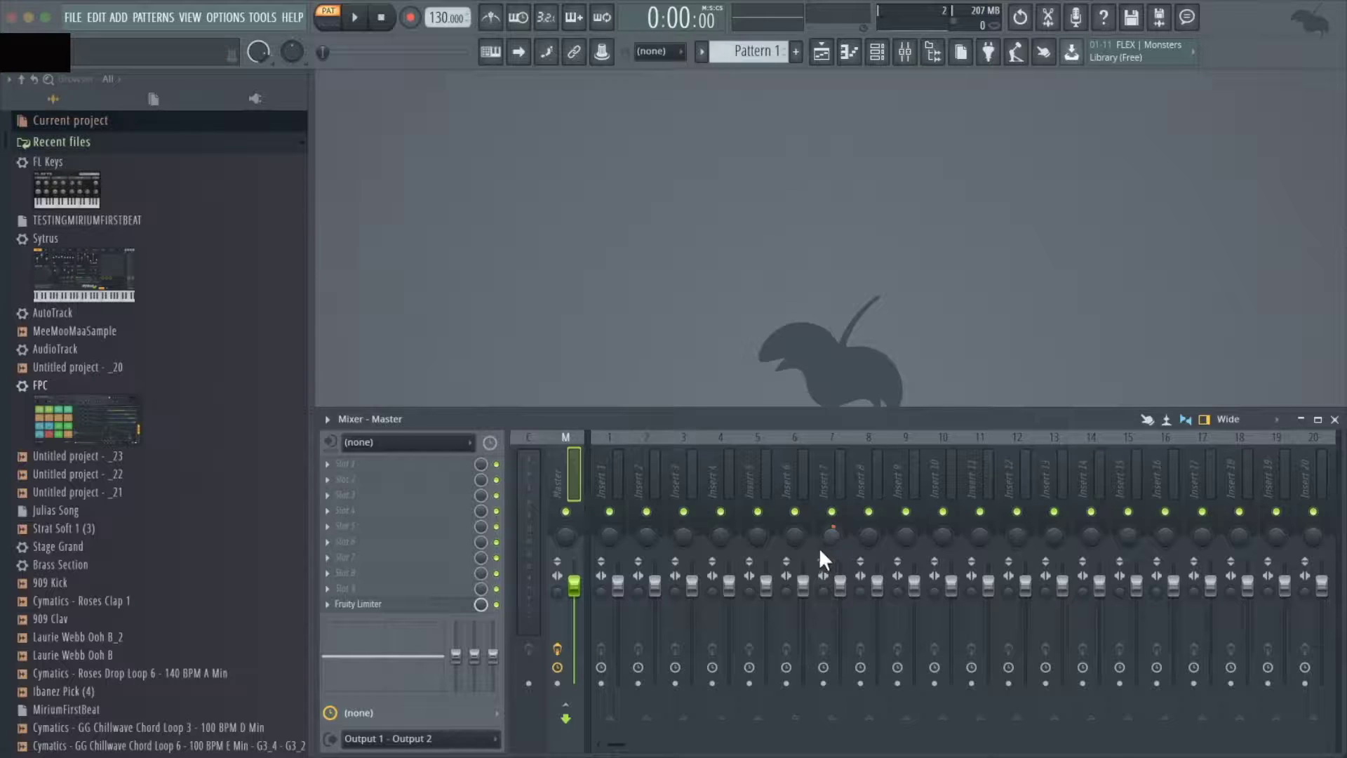
pyautogui.click(832, 477)
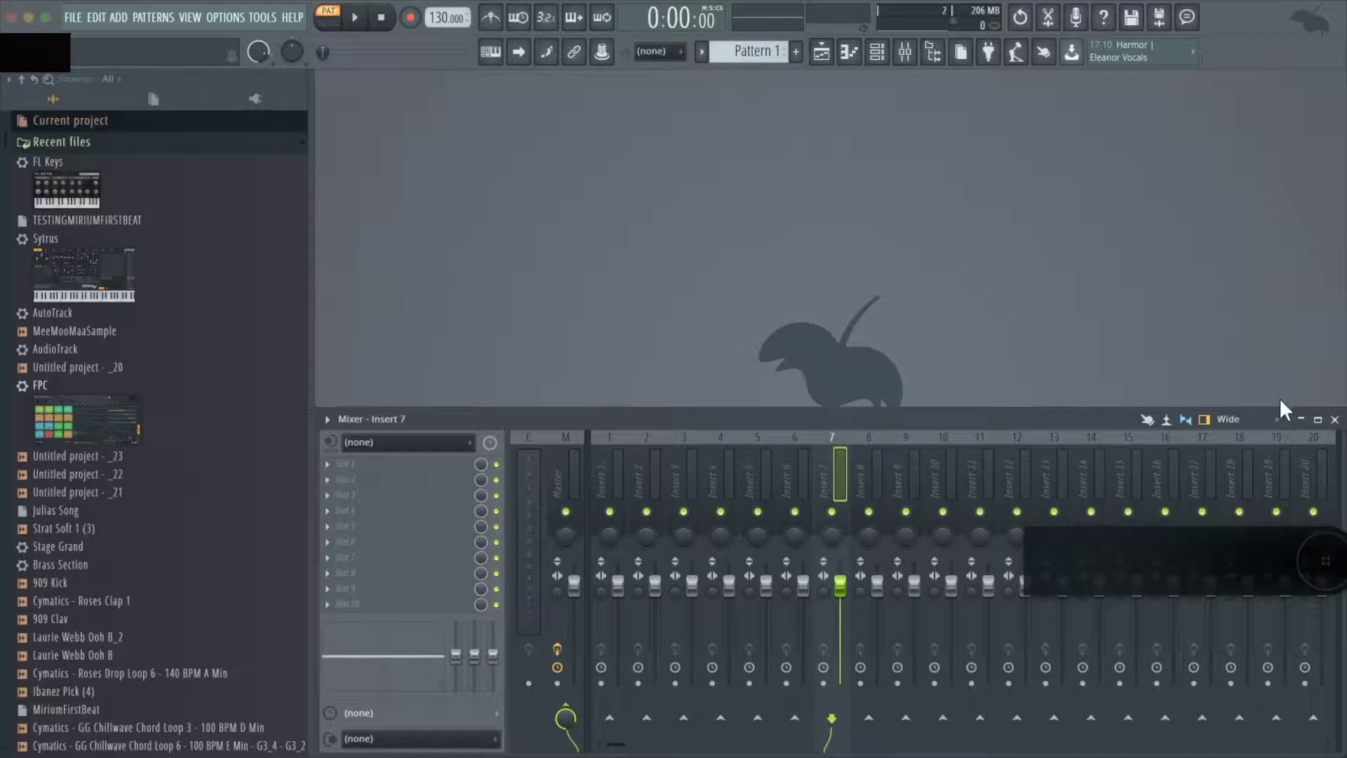
pyautogui.click(1335, 420)
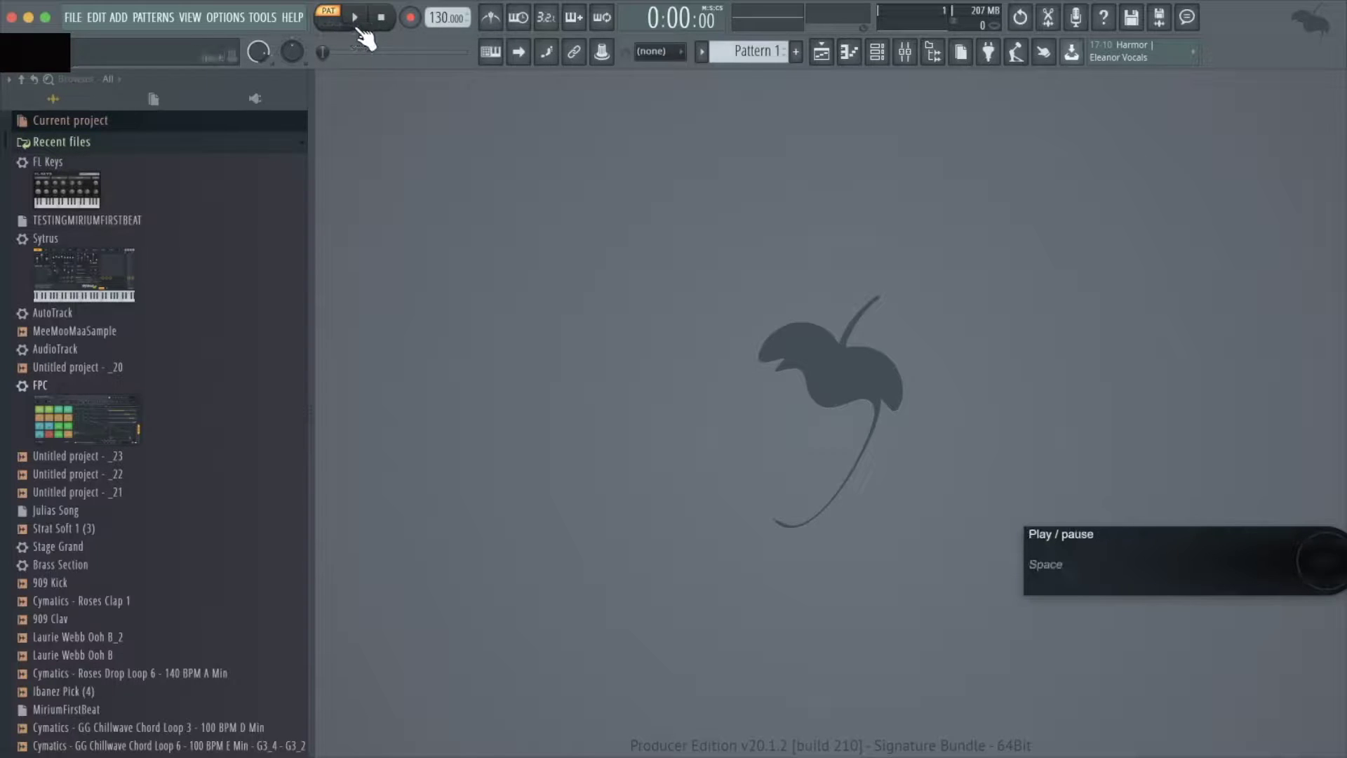
# Switch the time display to bars and beats, and return it to minutes and seconds
pyautogui.click(412, 19)
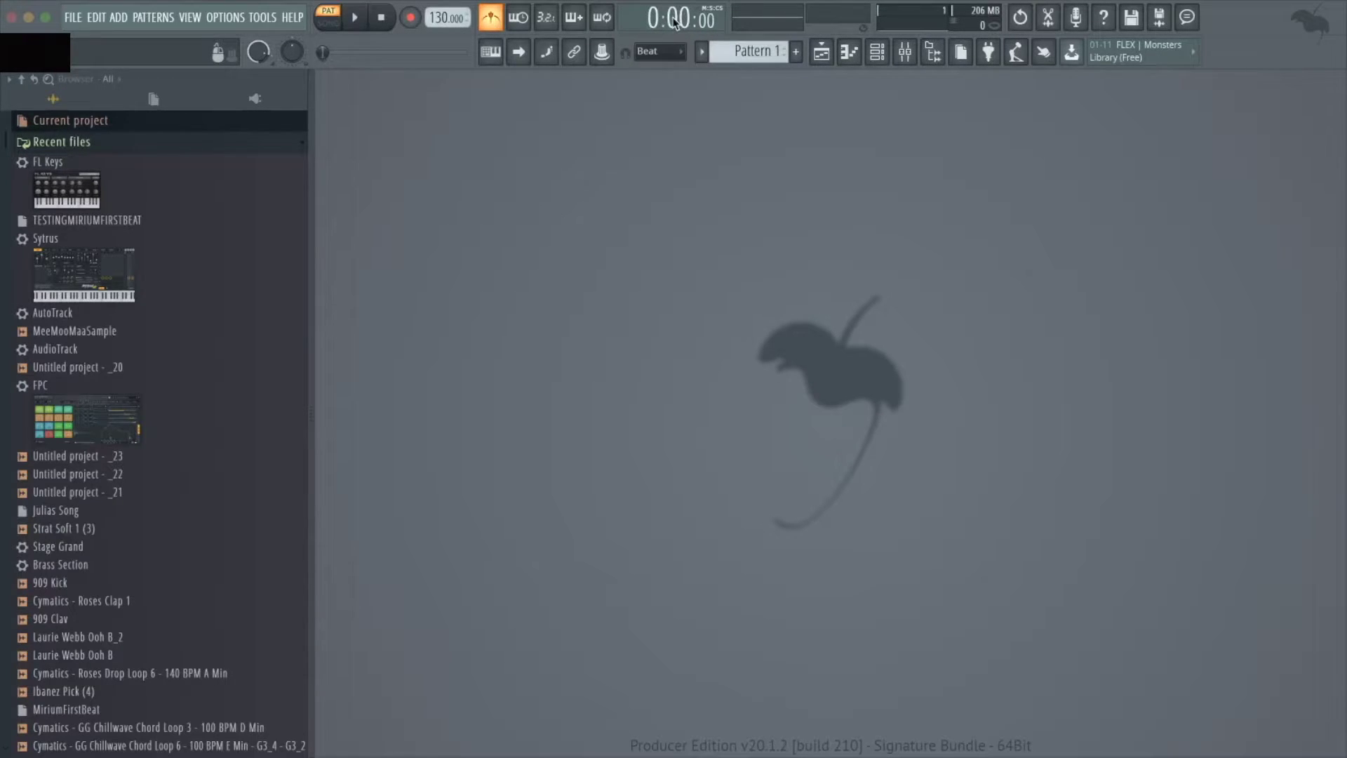
pyautogui.click(674, 24)
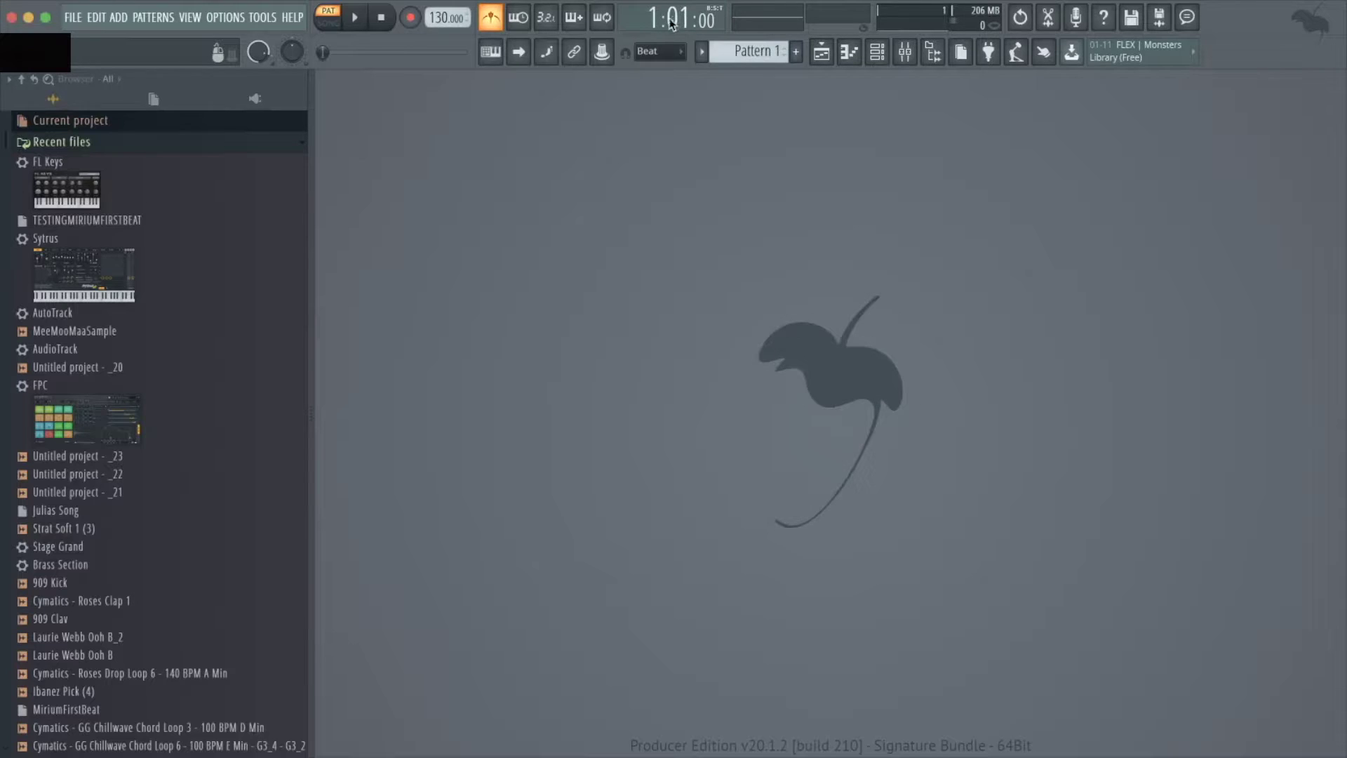
pyautogui.click(681, 21)
# Try the Line option for the global snap, and finally set the snap to (none)
pyautogui.click(676, 56)
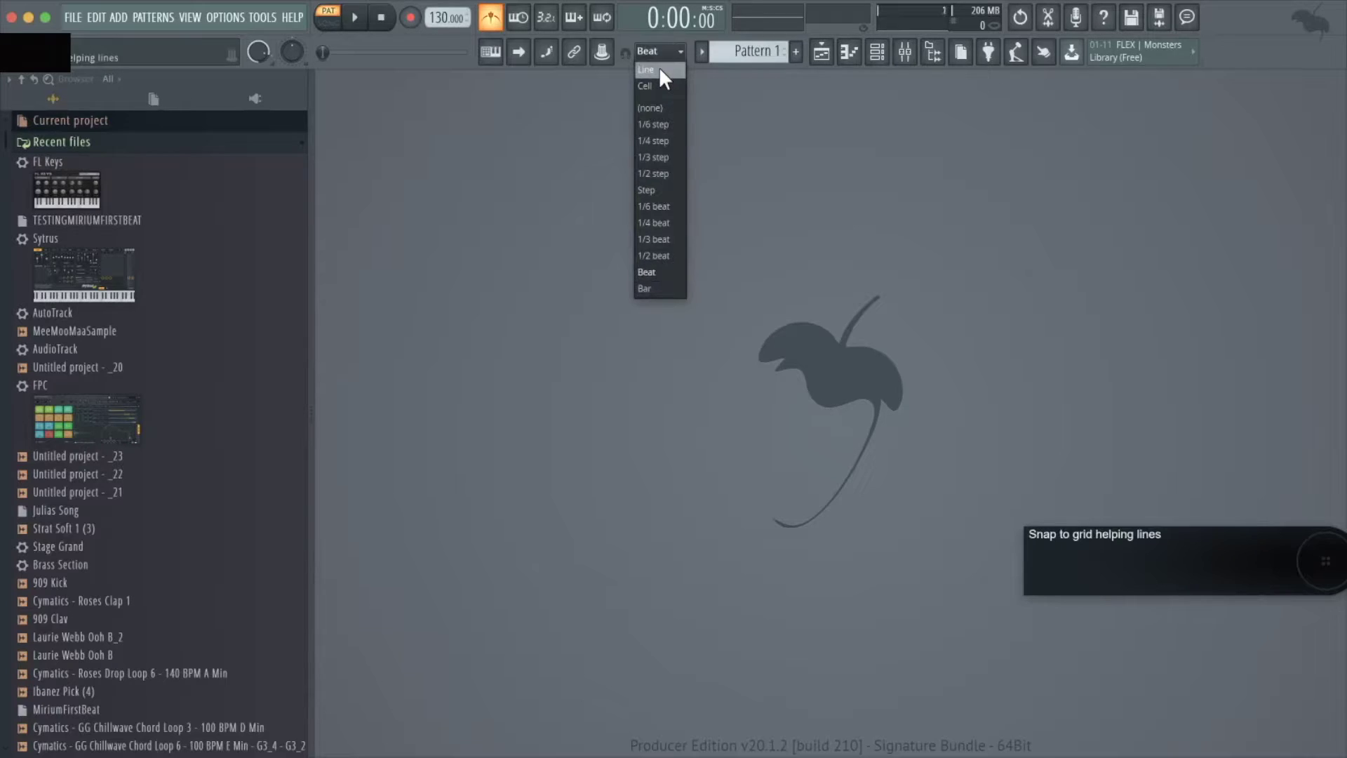
pyautogui.click(660, 69)
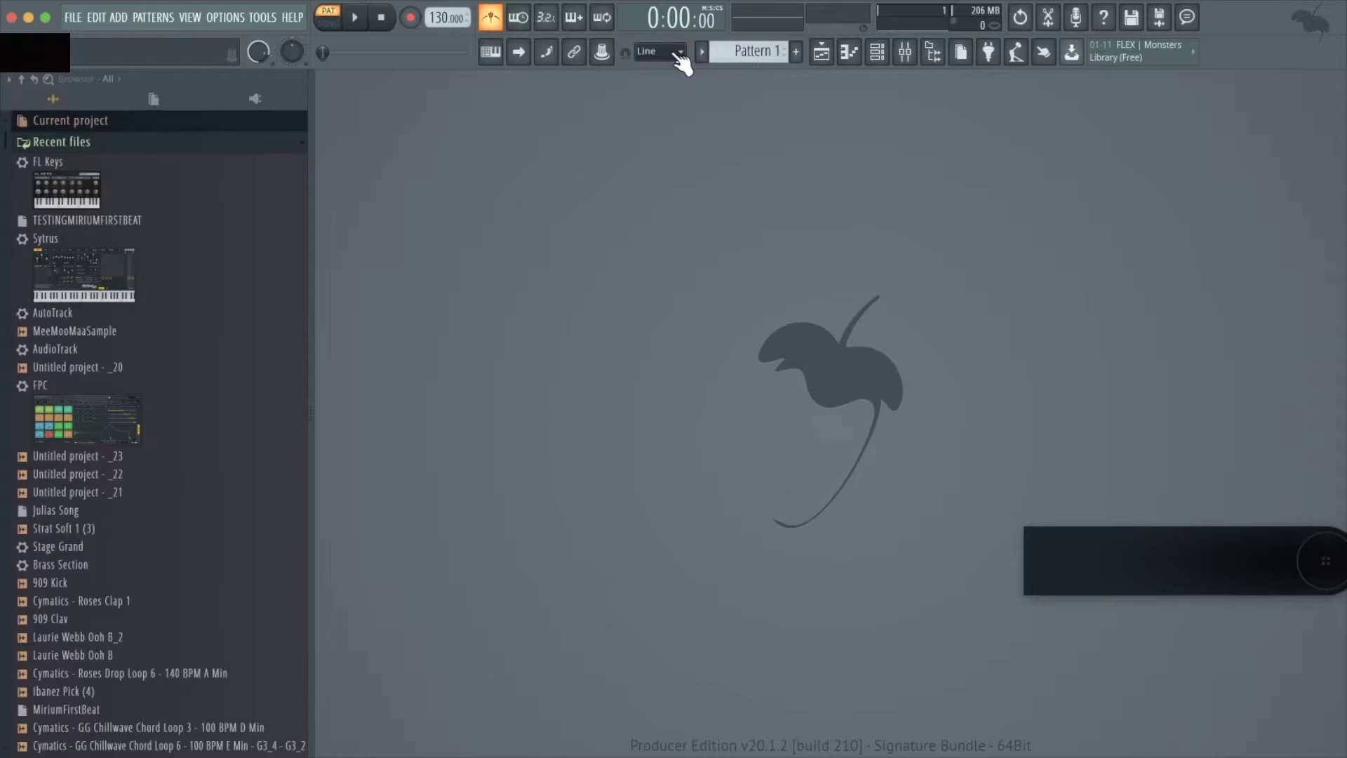
pyautogui.click(676, 53)
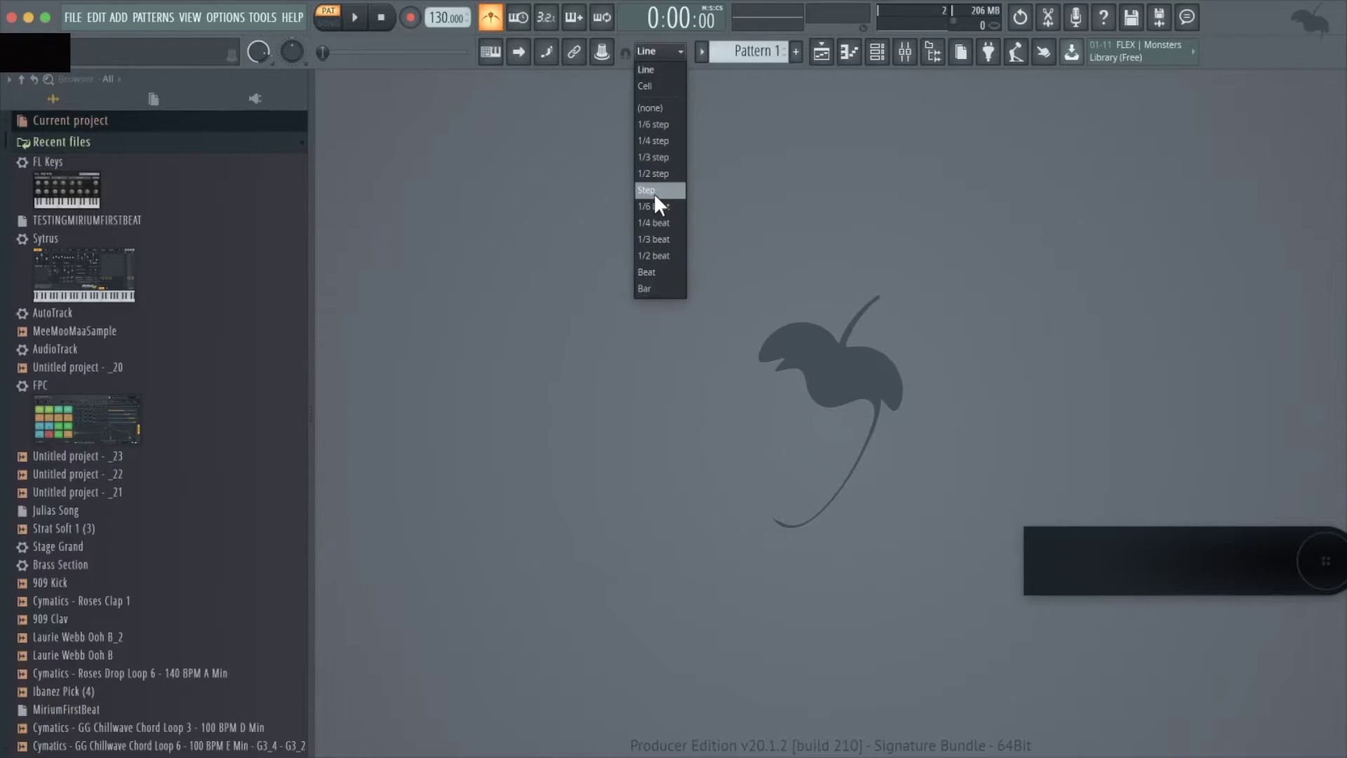
pyautogui.click(664, 107)
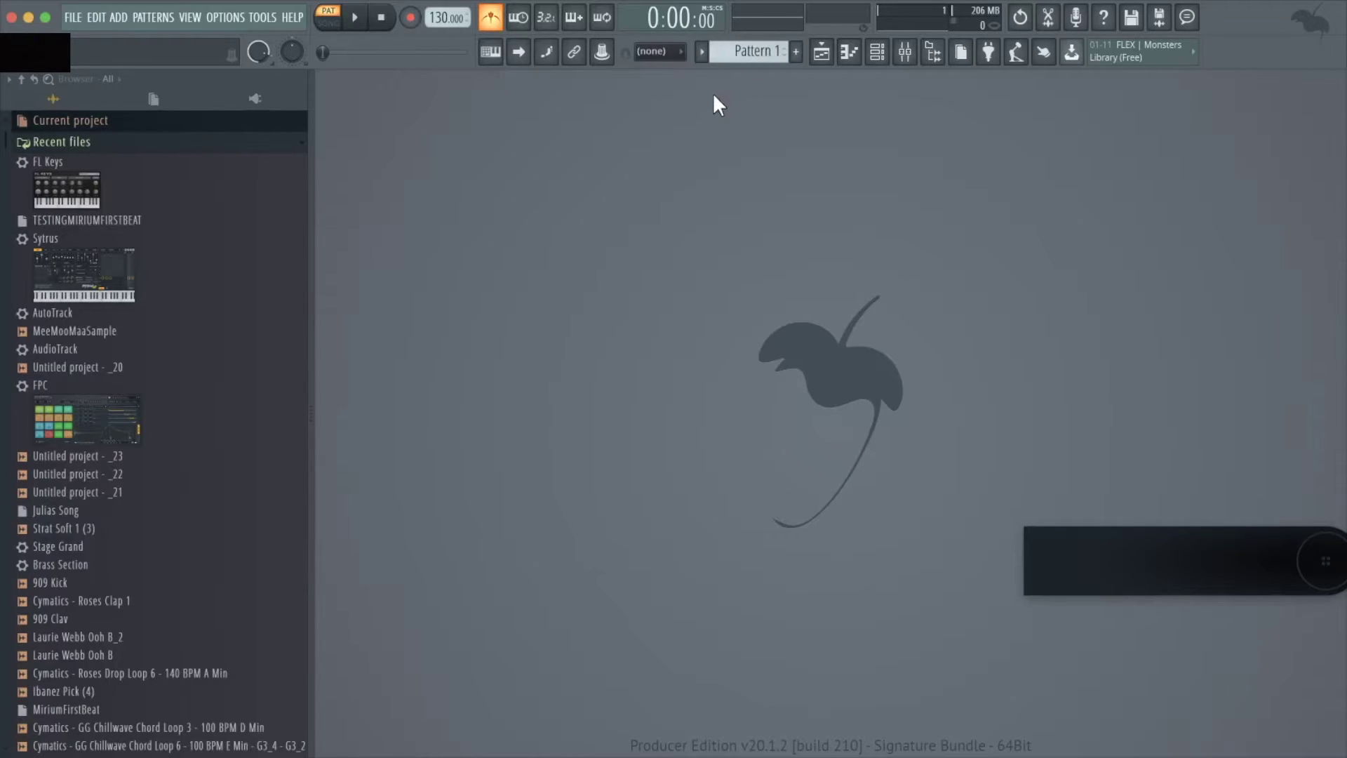
# Open the Kick piano roll and place a short E5 note near the start of bar 2
pyautogui.click(850, 51)
pyautogui.click(575, 216)
pyautogui.moveTo(586, 216); pyautogui.dragTo(565, 245)
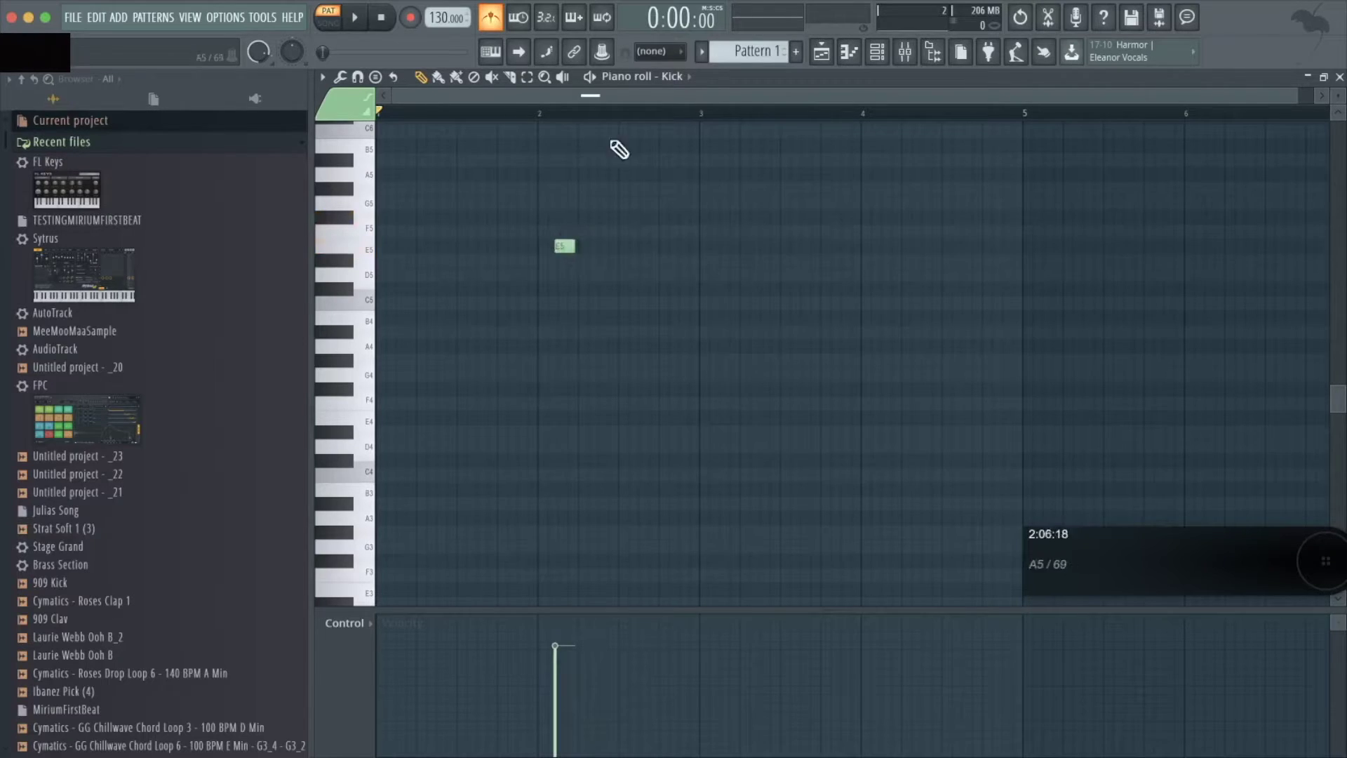
# Set the global snap to Beat and move the E5 note one bar earlier, into bar 1
pyautogui.click(678, 50)
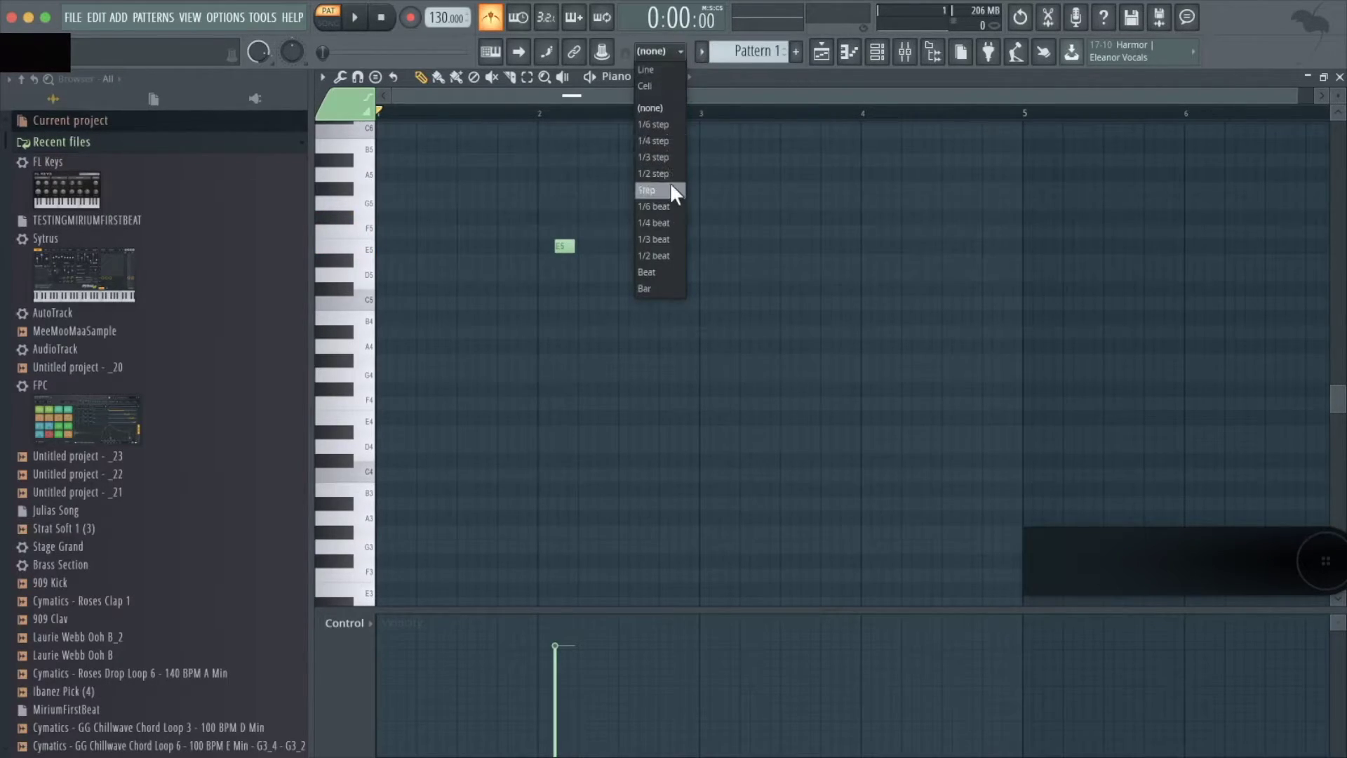
pyautogui.click(659, 274)
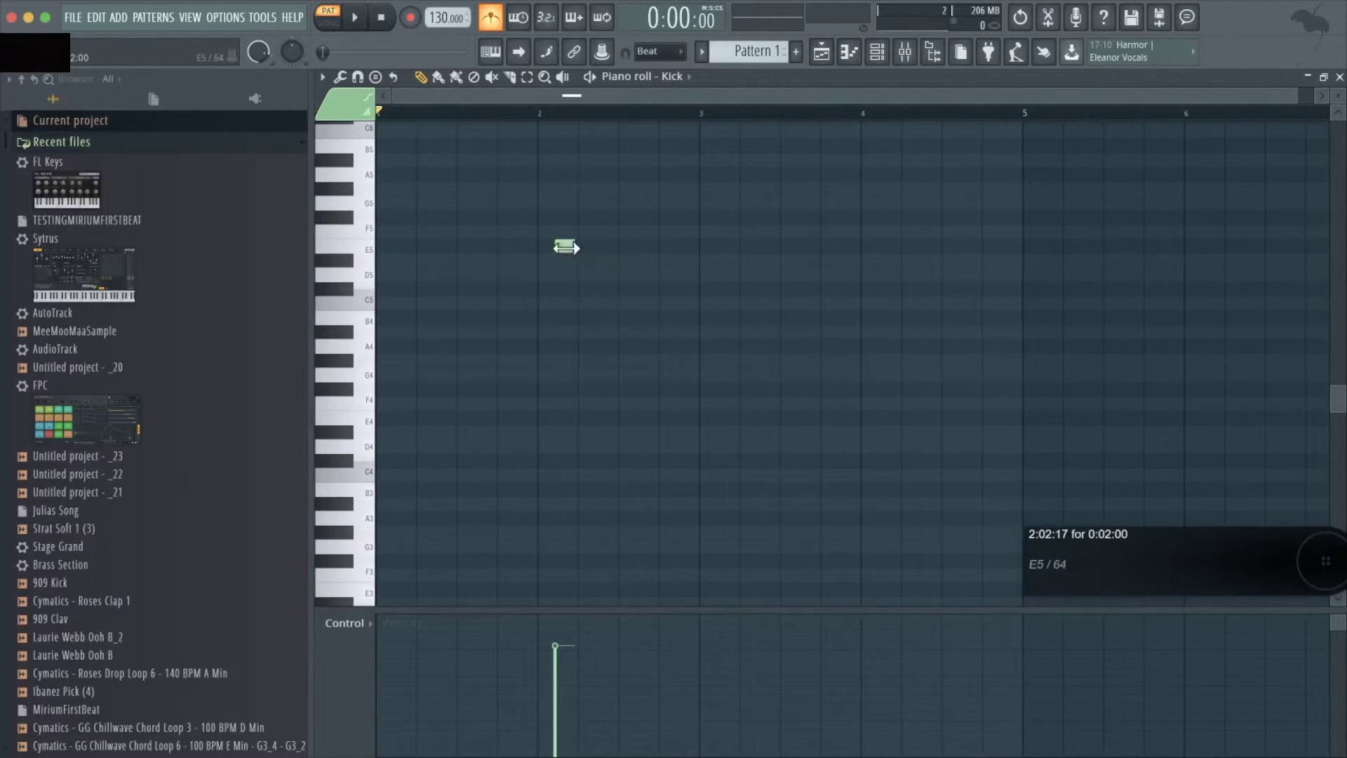
pyautogui.click(566, 246)
pyautogui.moveTo(566, 247); pyautogui.dragTo(410, 253)
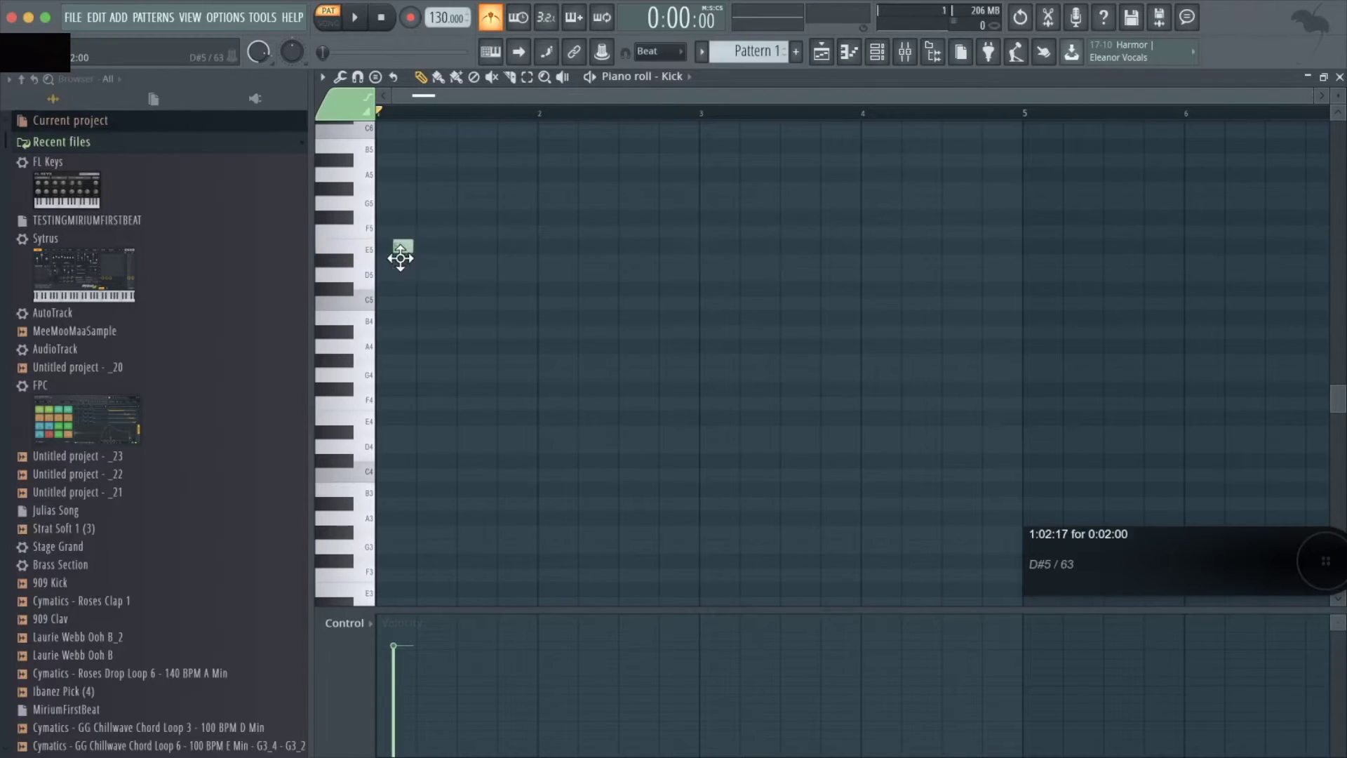
# Delete the E5 note, and try a new note in bar 1, shifting it to F5 in bar 2 before deleting it too
pyautogui.rightClick(404, 247)
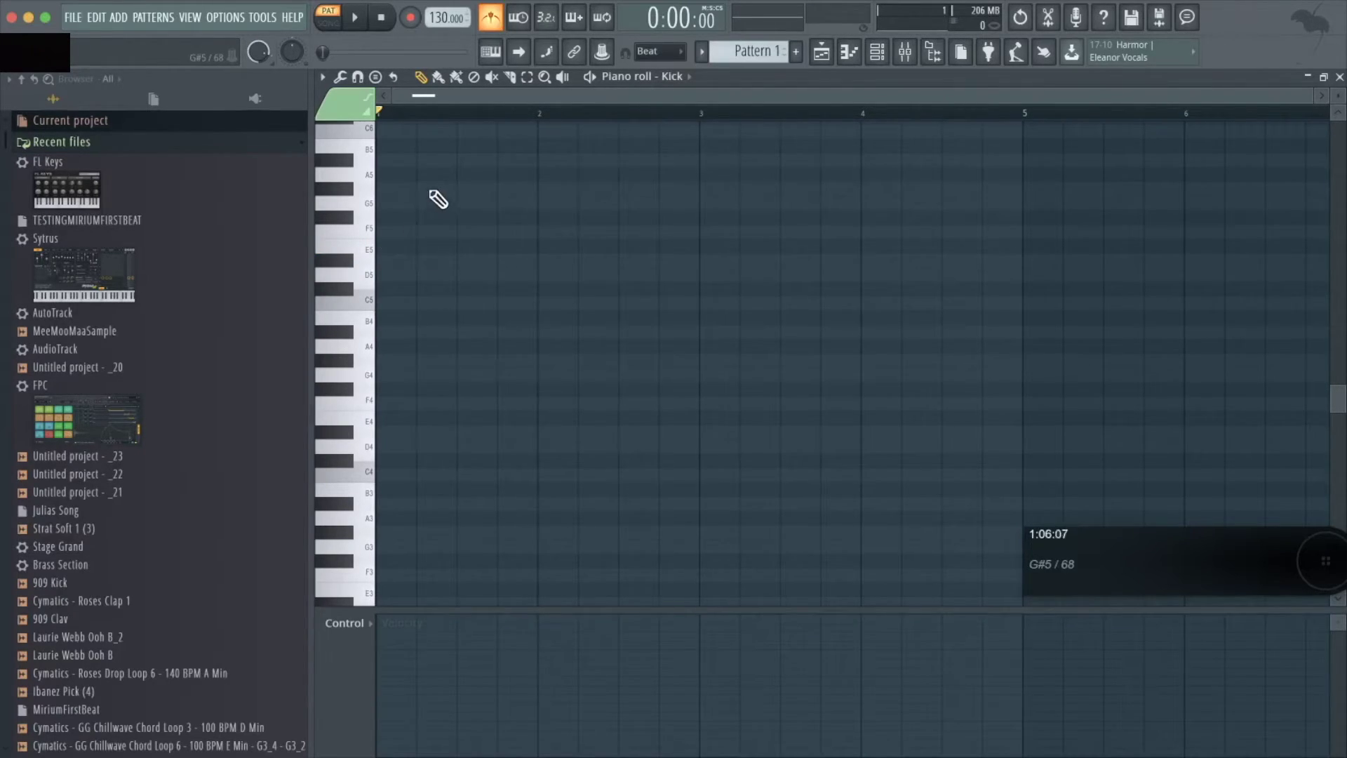
pyautogui.click(455, 203)
pyautogui.moveTo(468, 203); pyautogui.dragTo(621, 235)
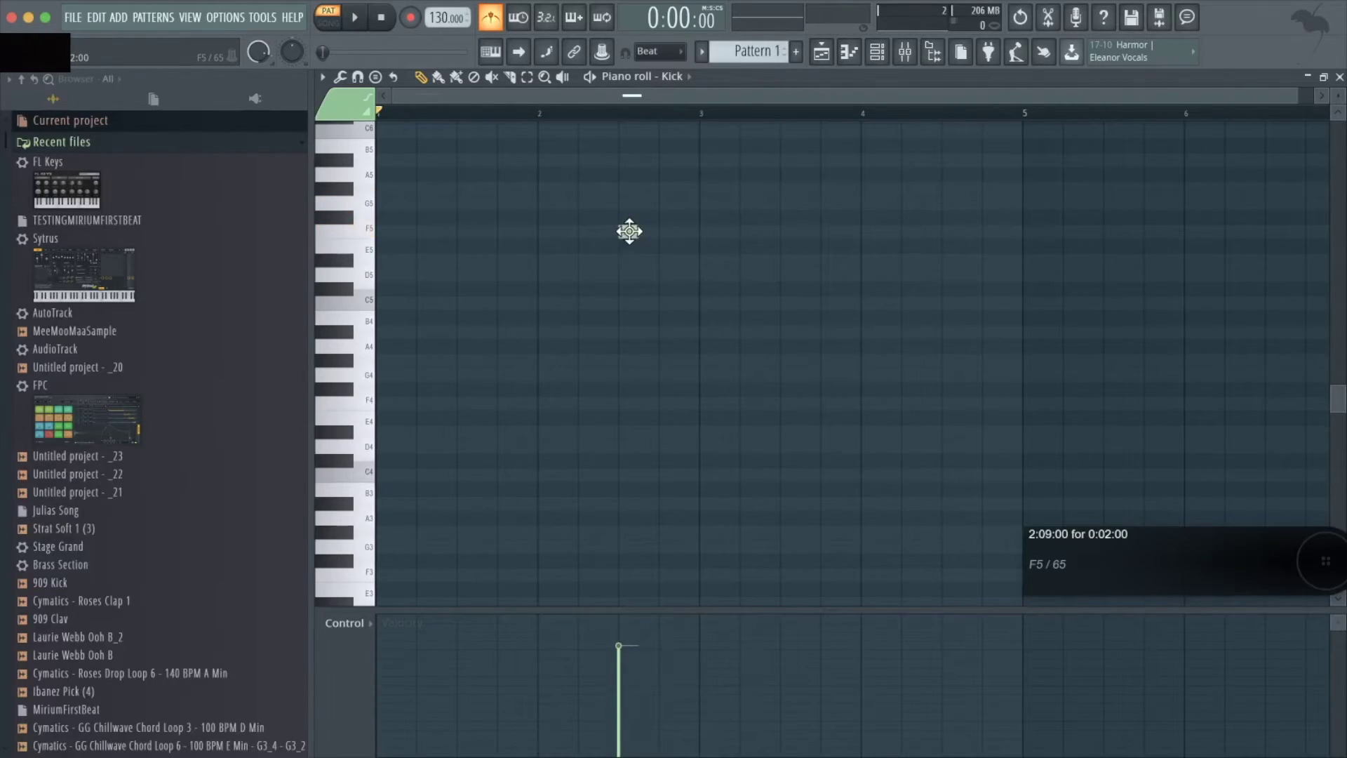
pyautogui.rightClick(629, 228)
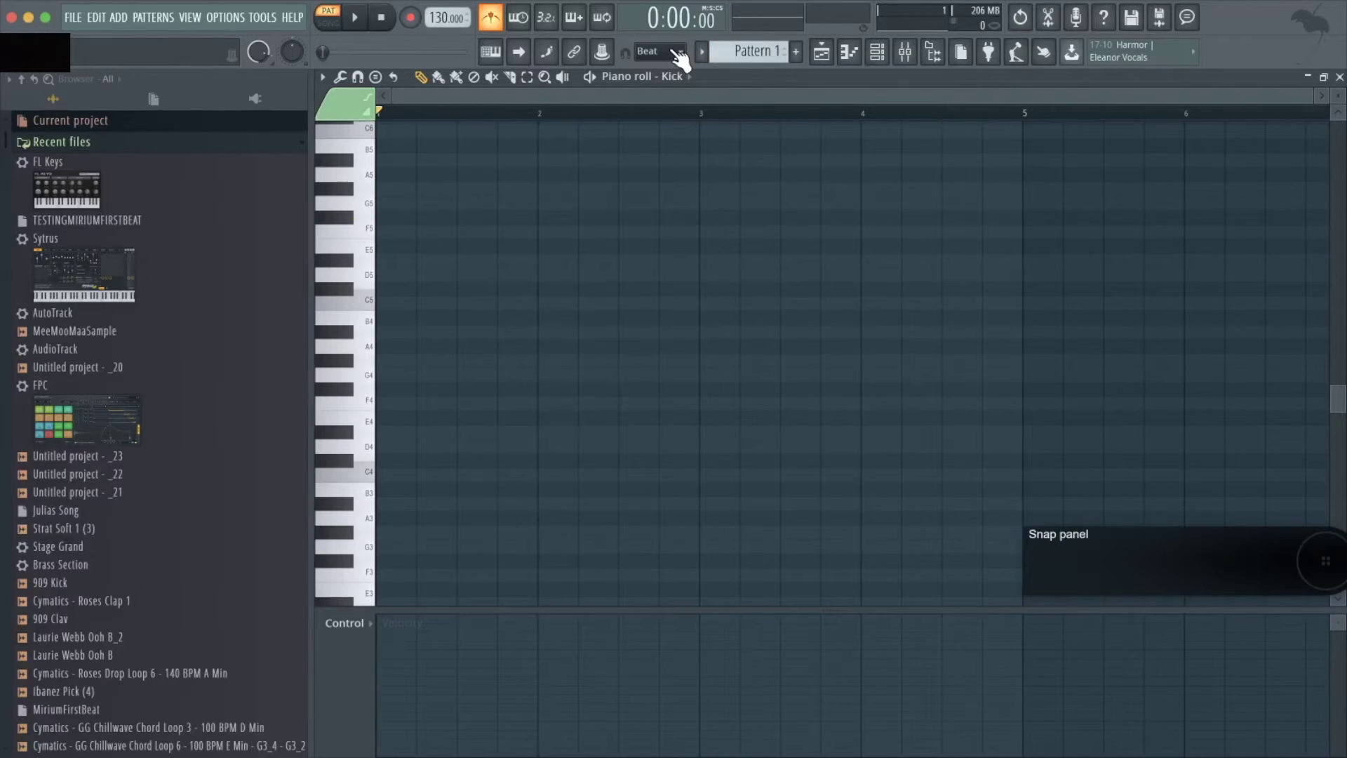
# Review the global snap options and the piano roll's own snap to grid options
pyautogui.click(677, 53)
pyautogui.click(678, 56)
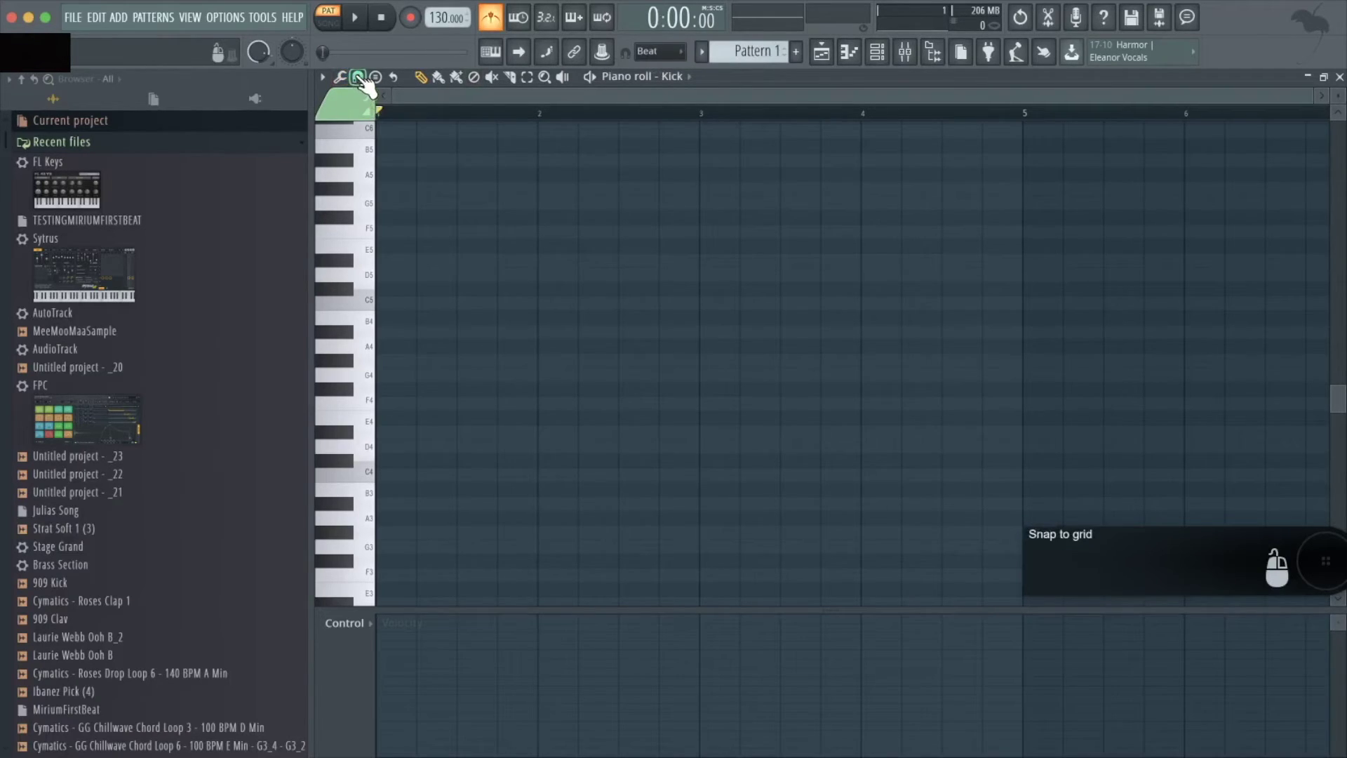
pyautogui.click(357, 77)
pyautogui.click(356, 78)
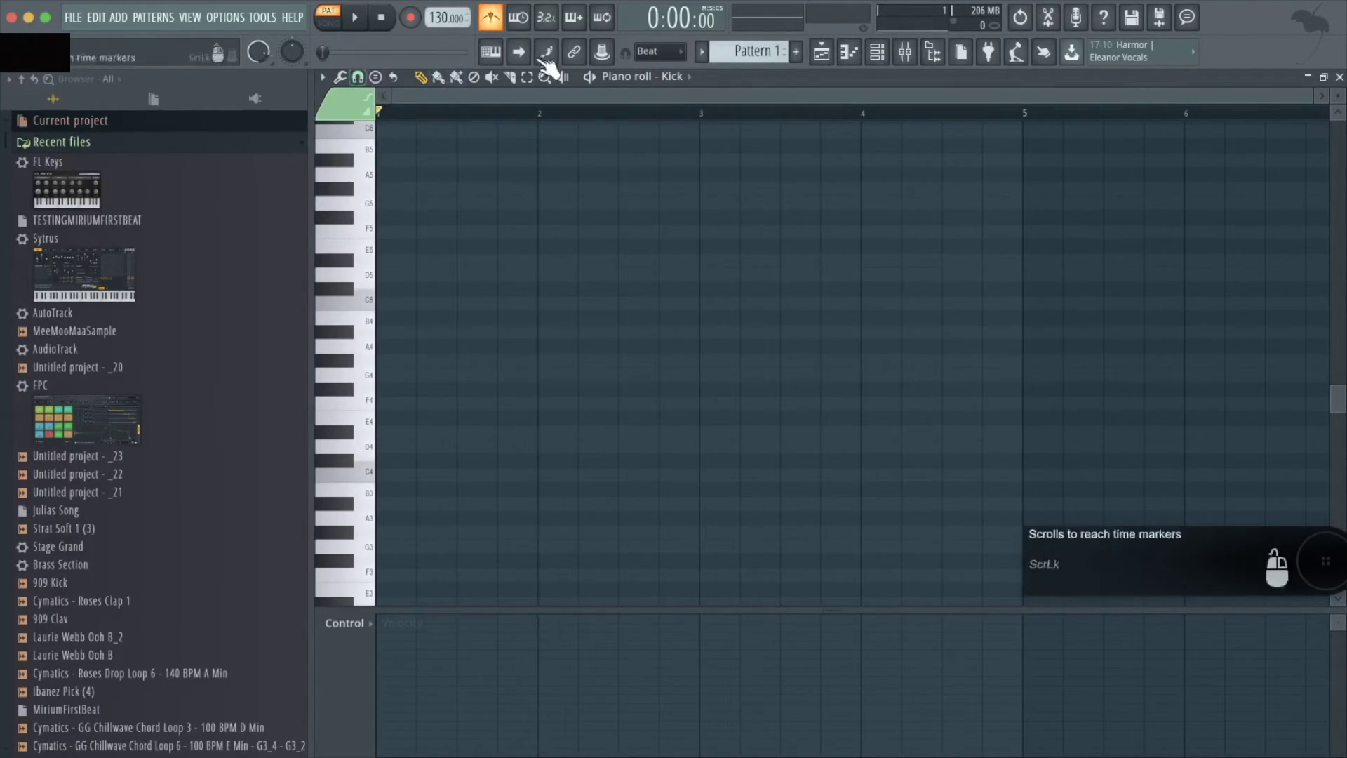
pyautogui.click(652, 54)
pyautogui.click(659, 54)
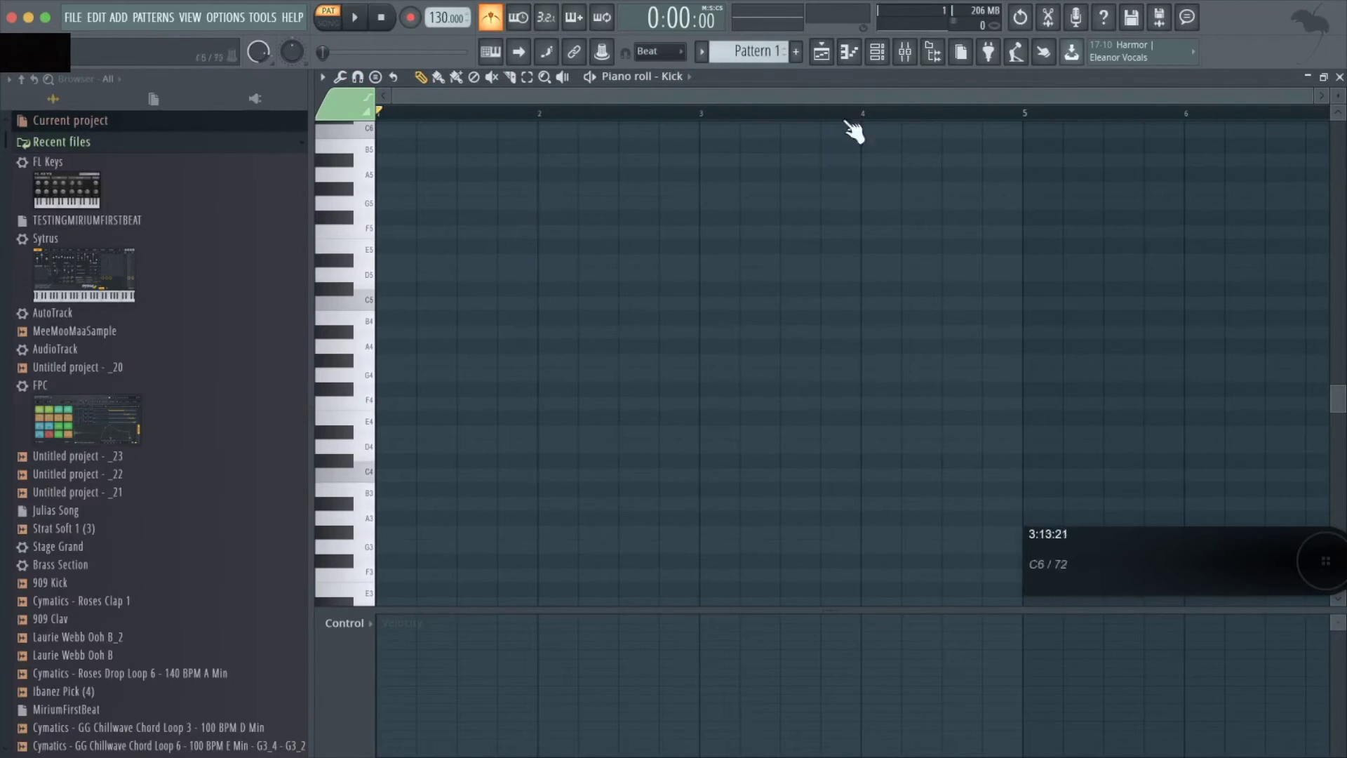
# Close the piano roll, and briefly open and close the playlist
pyautogui.click(849, 52)
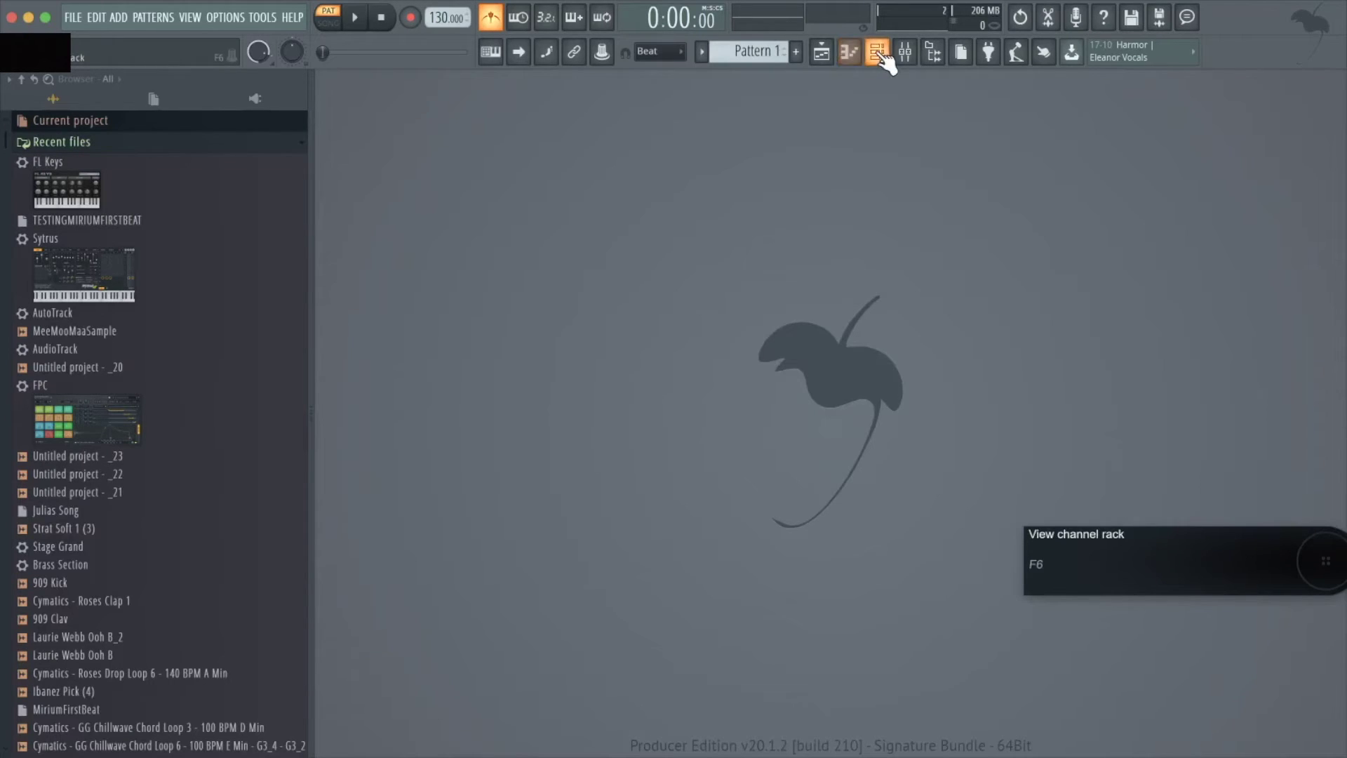
pyautogui.click(830, 56)
pyautogui.click(831, 56)
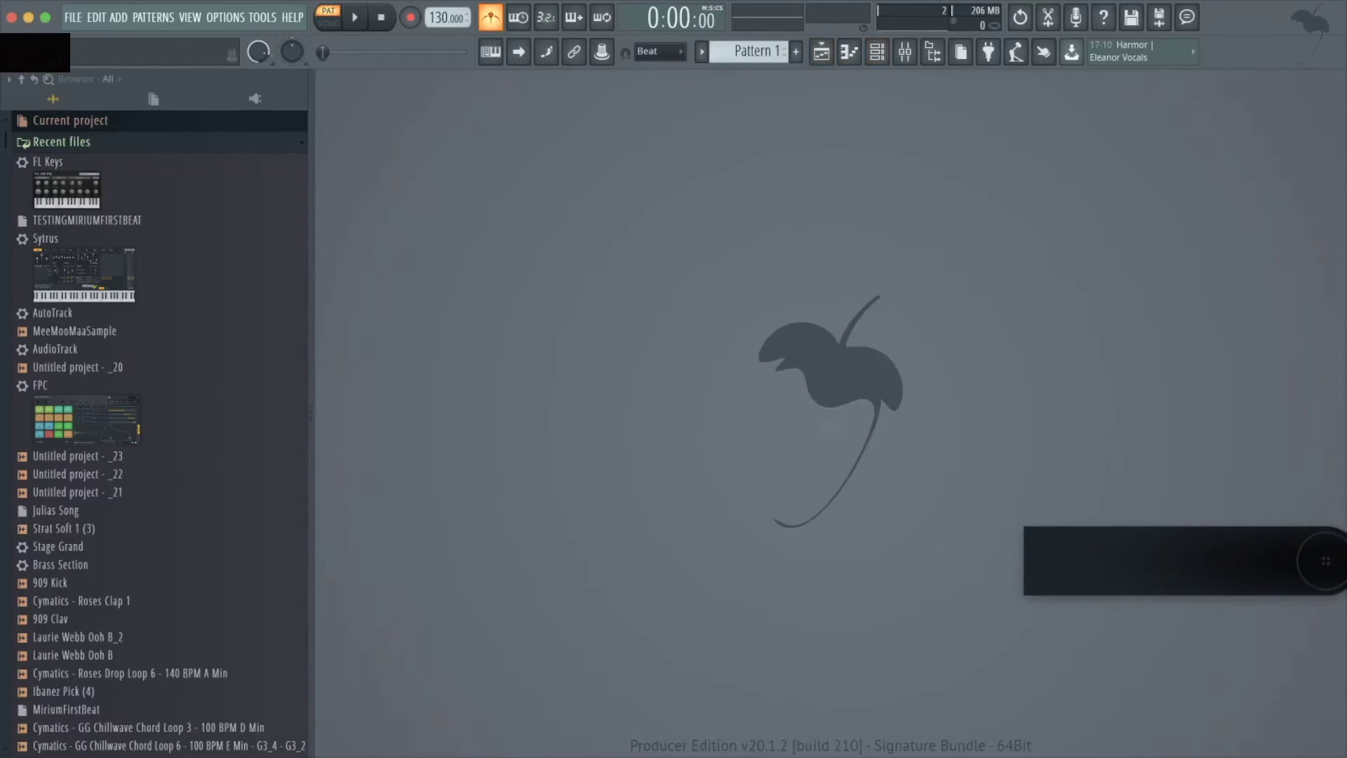